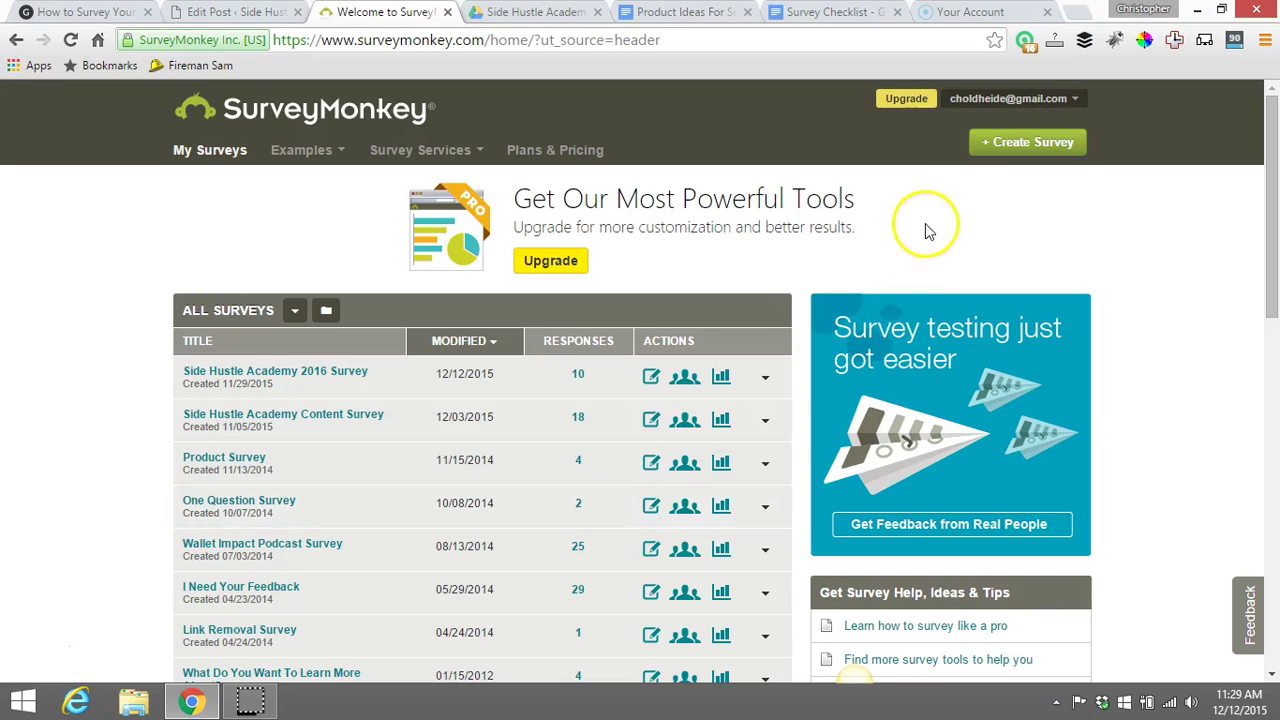
Create a from-scratch survey titled 'simple survey' in the Customer Feedback category.
{"action": "left_click", "coordinate": [987, 148]}
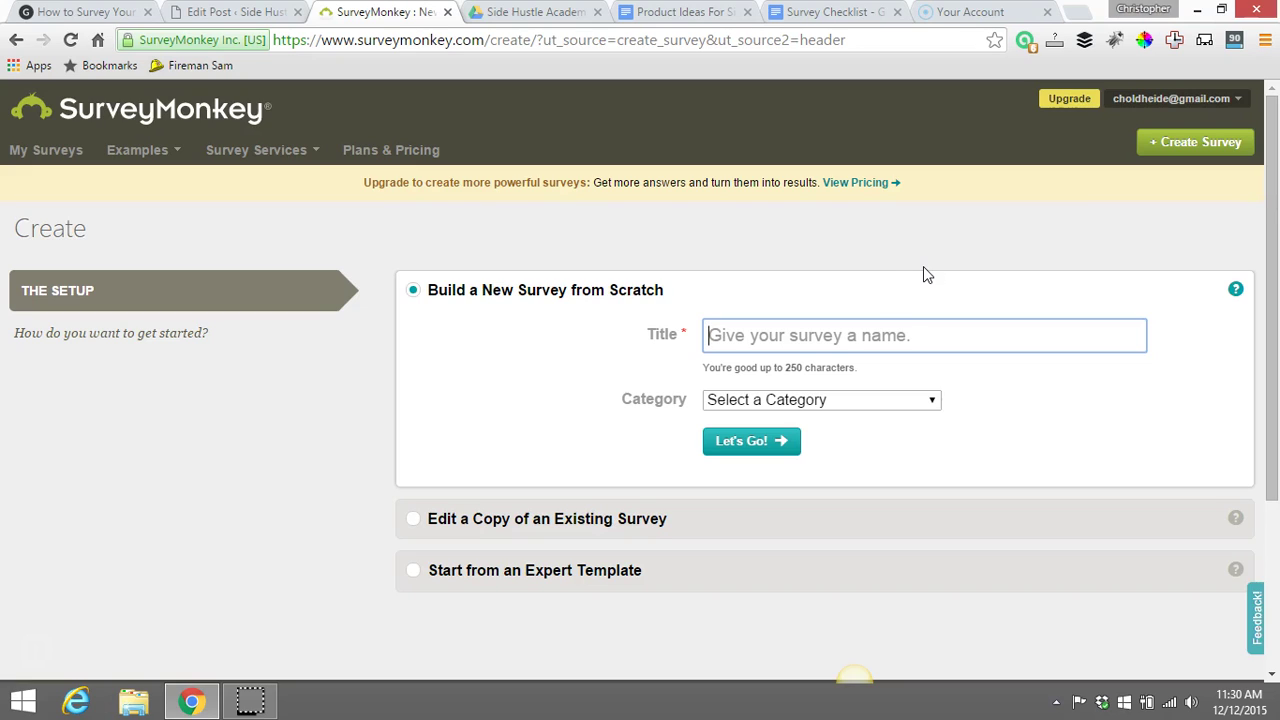
{"action": "type", "text": "simple"}
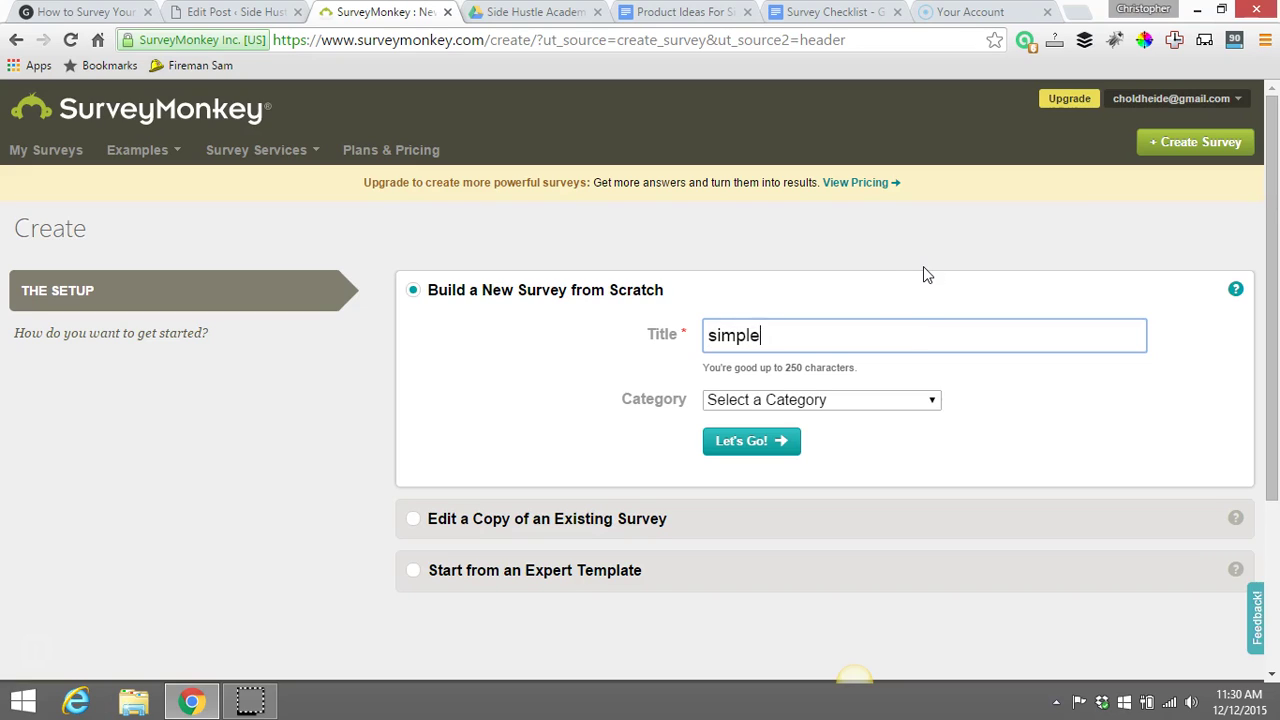
{"action": "type", "text": " survey"}
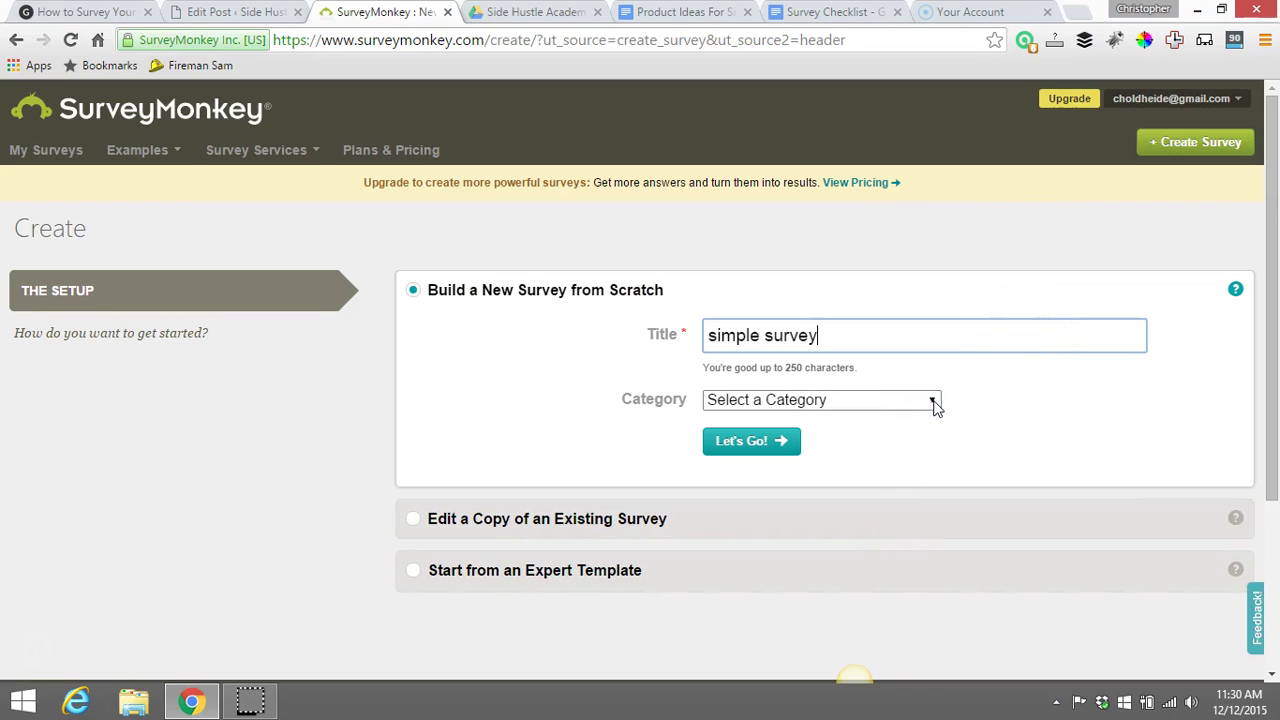
{"action": "left_click", "coordinate": [933, 401]}
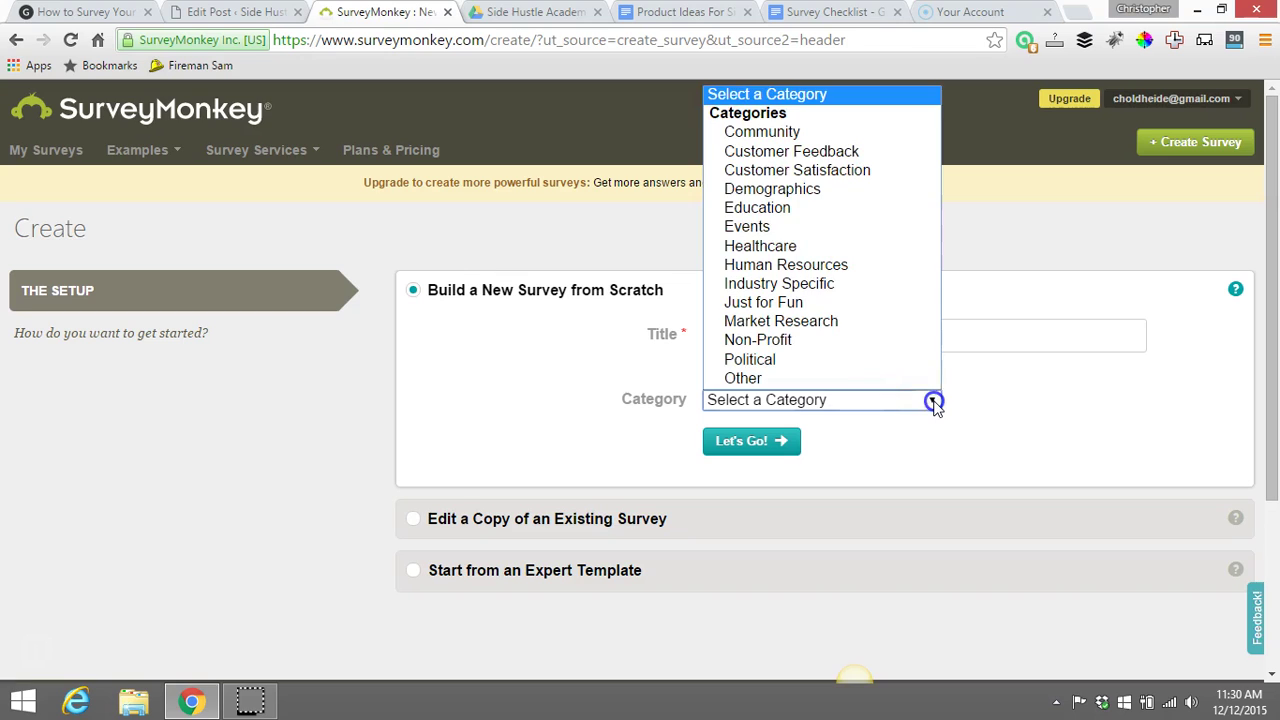
{"action": "left_click", "coordinate": [841, 155]}
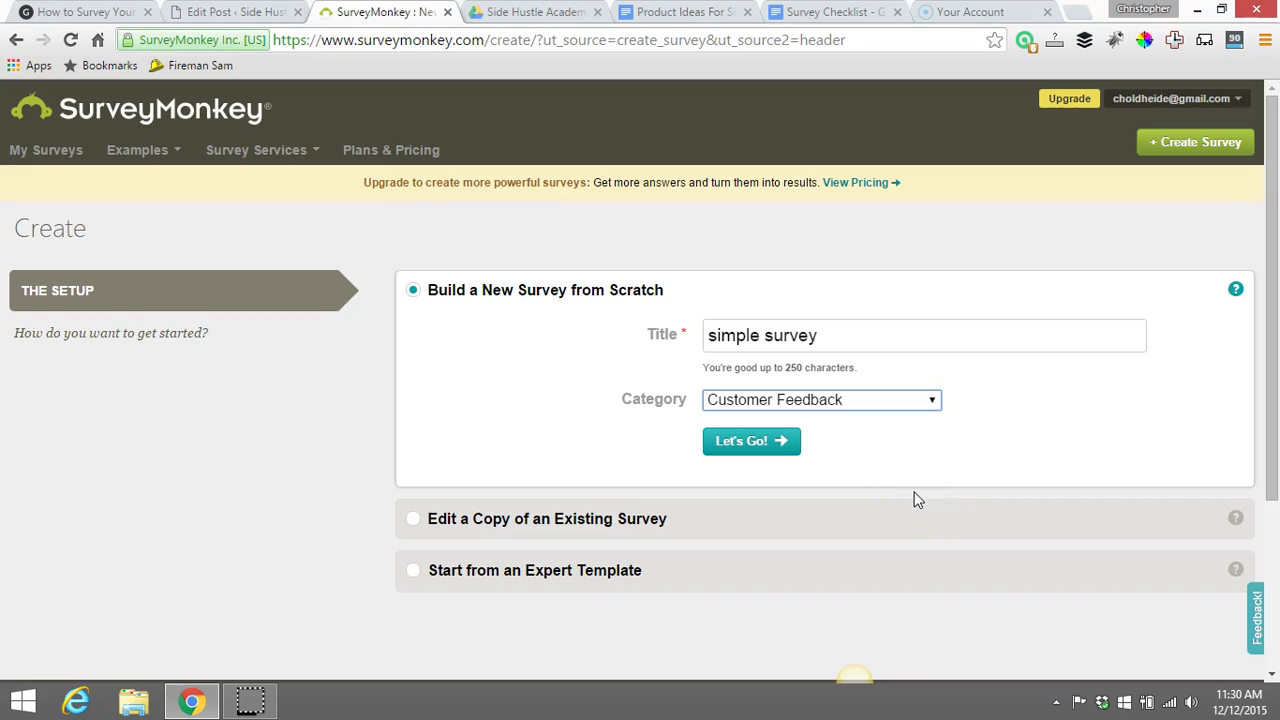
{"action": "left_click", "coordinate": [755, 440]}
{"action": "left_click", "coordinate": [756, 445]}
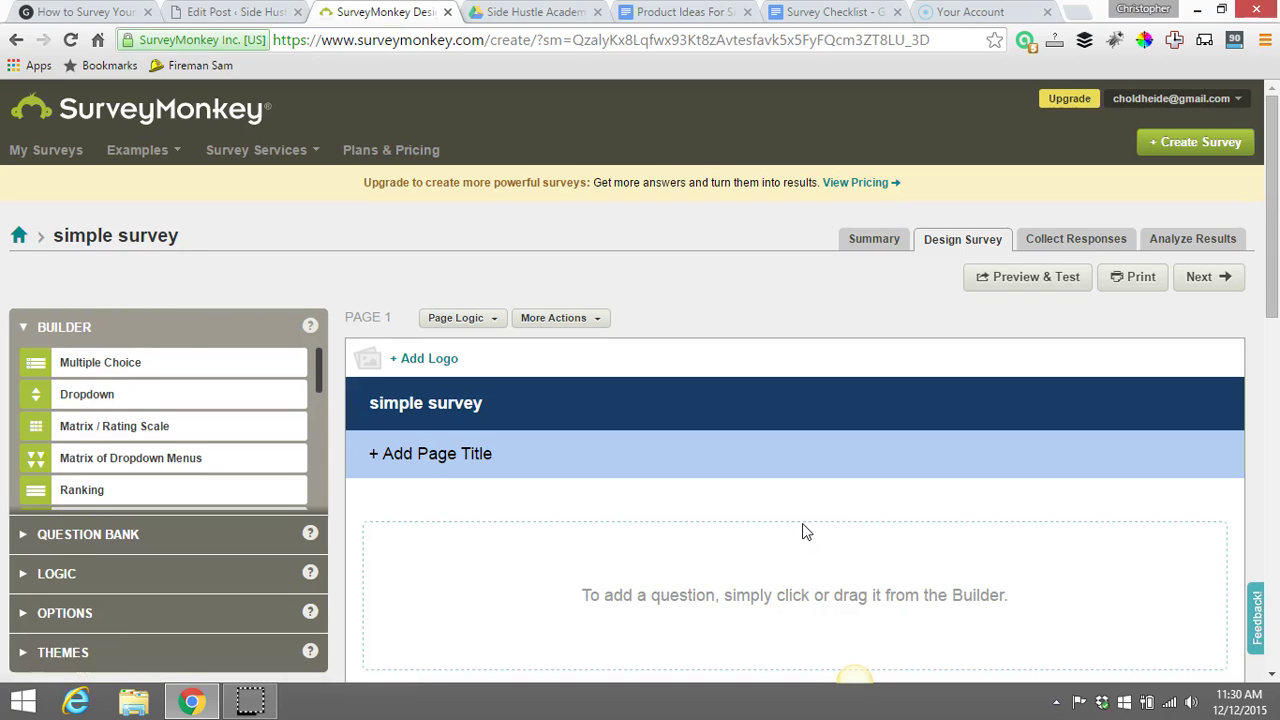
Scroll the empty design page and preview the Builder's question types.
{"action": "scroll", "coordinate": [802, 523], "scroll_direction": "down", "scroll_amount": 2}
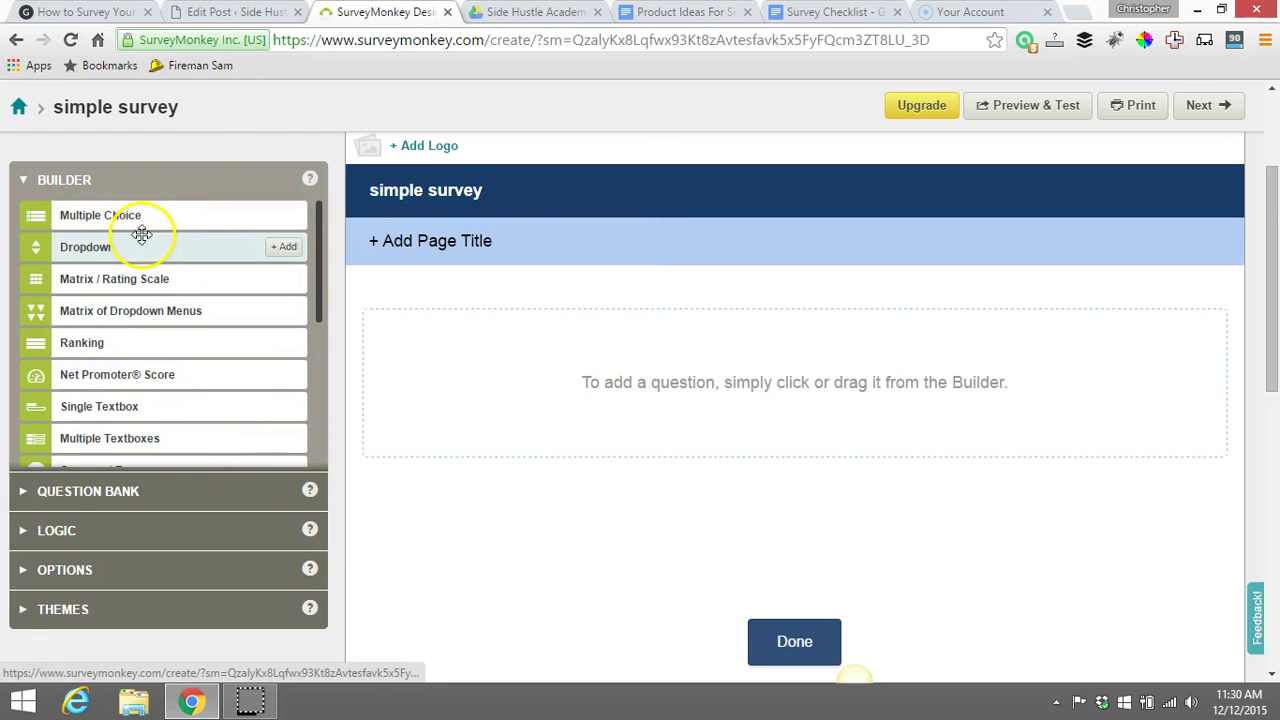
{"action": "mouse_move", "coordinate": [144, 249]}
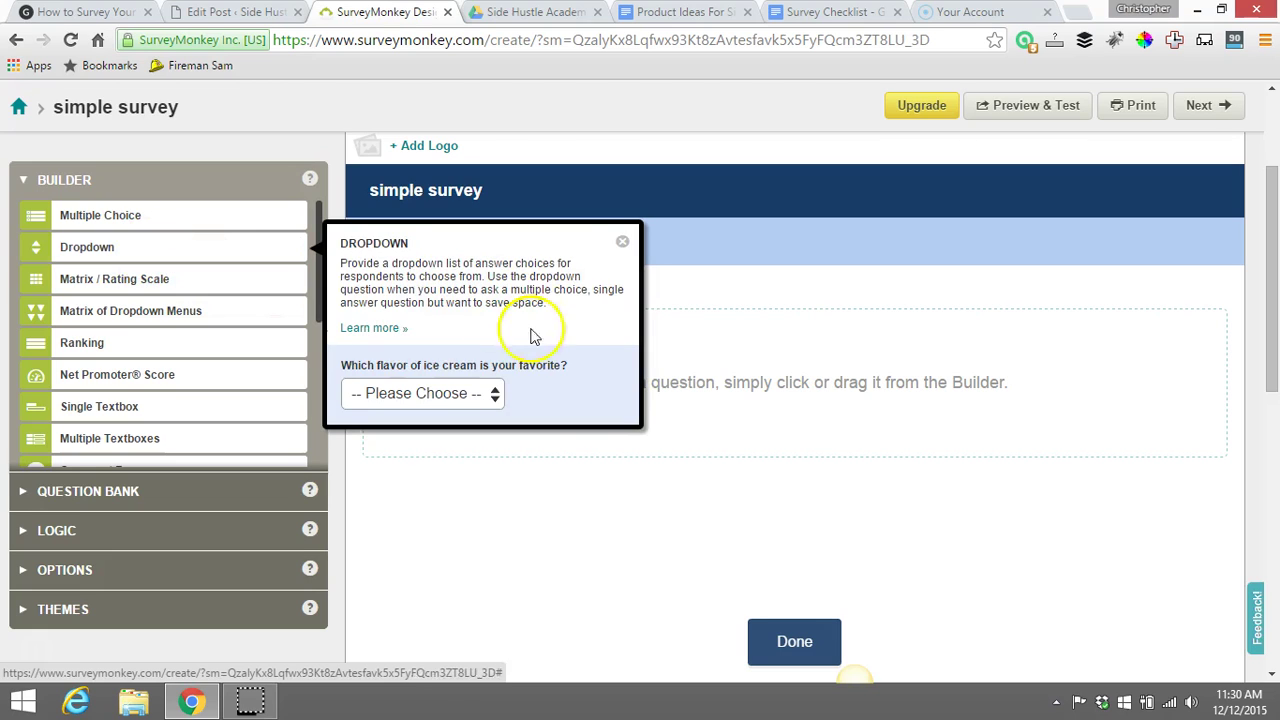
{"action": "left_click", "coordinate": [622, 246]}
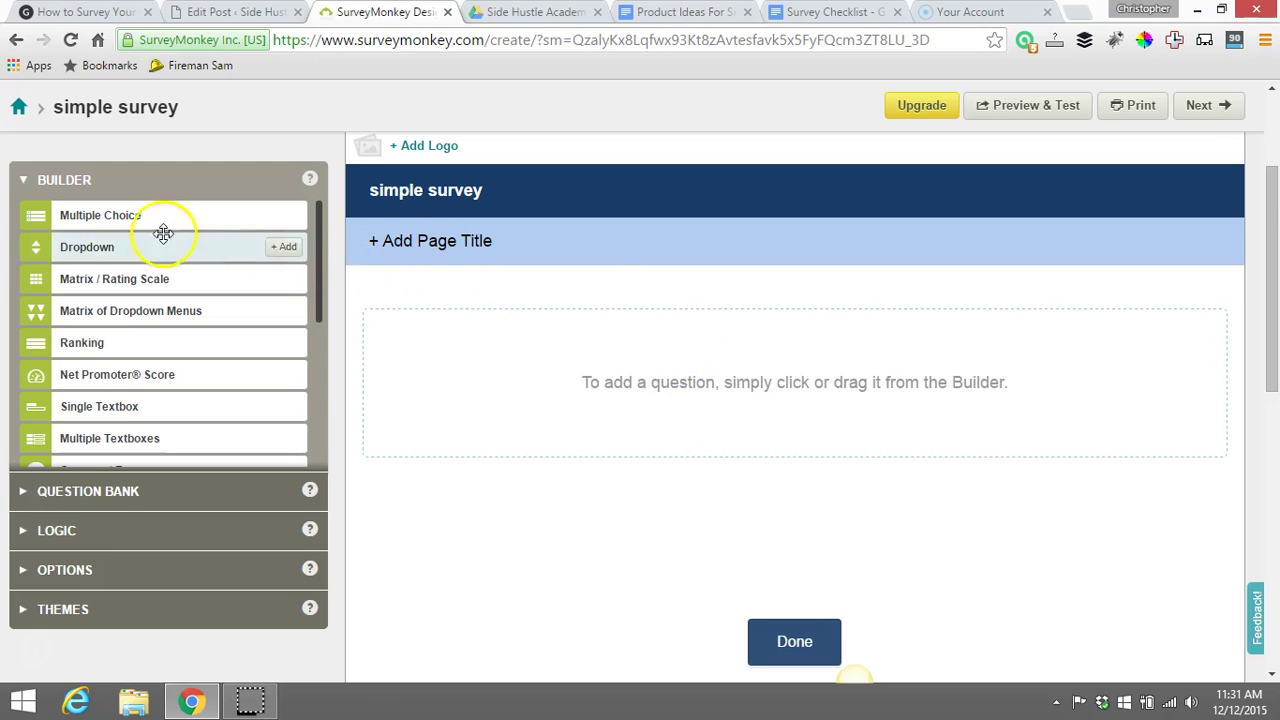
Add and save multiple-choice question 'Do you have a side hustle?' with only Yes and No answers.
{"action": "mouse_move", "coordinate": [280, 222]}
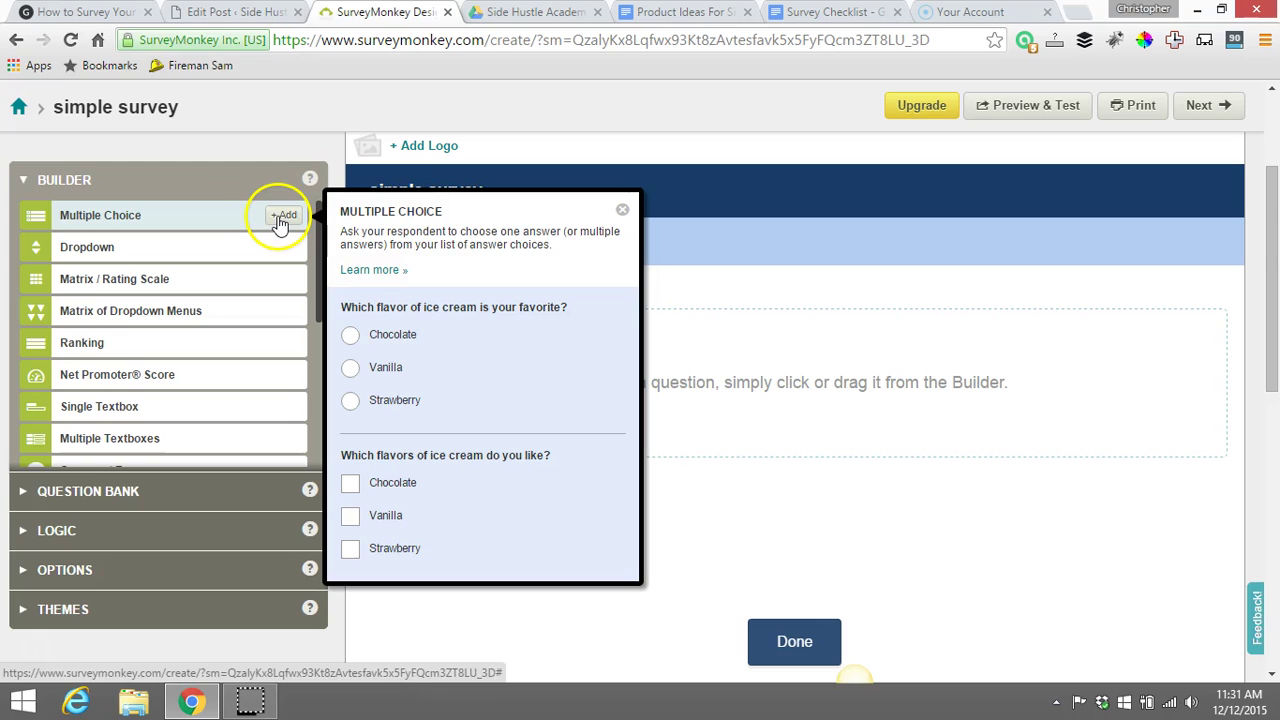
{"action": "left_click_drag", "start_coordinate": [186, 214], "coordinate": [870, 495]}
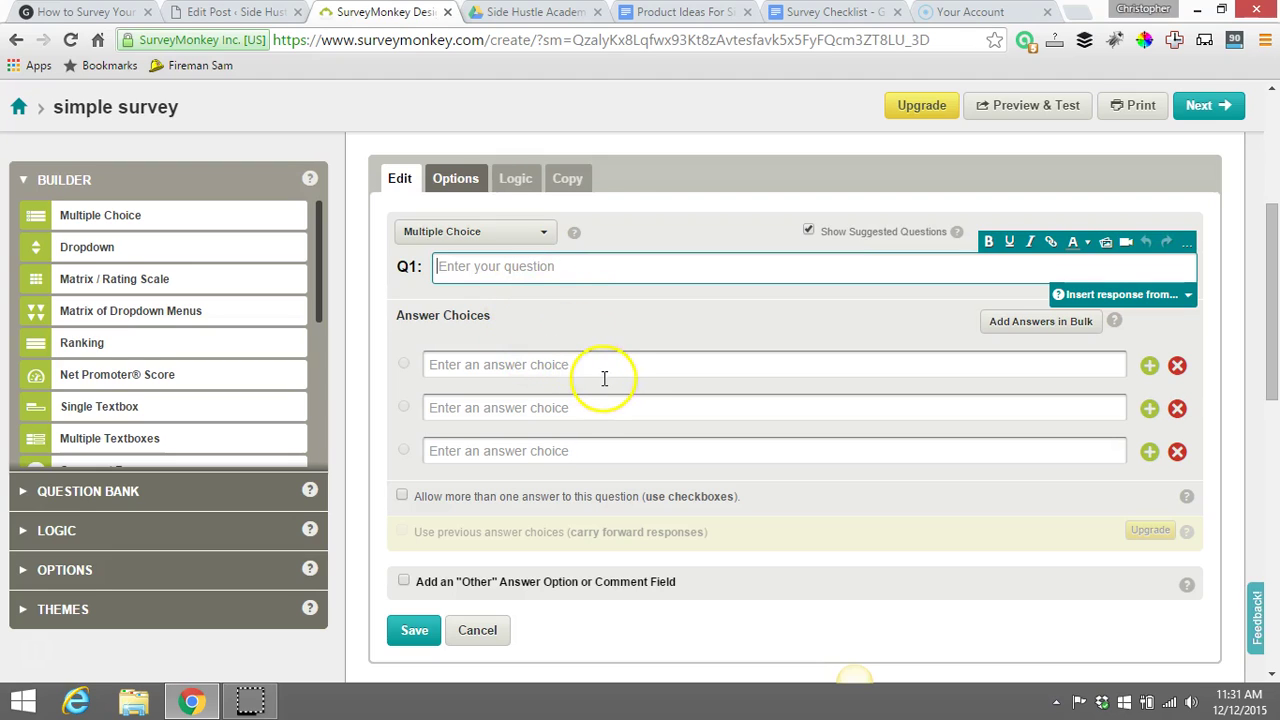
{"action": "type", "text": "What "}
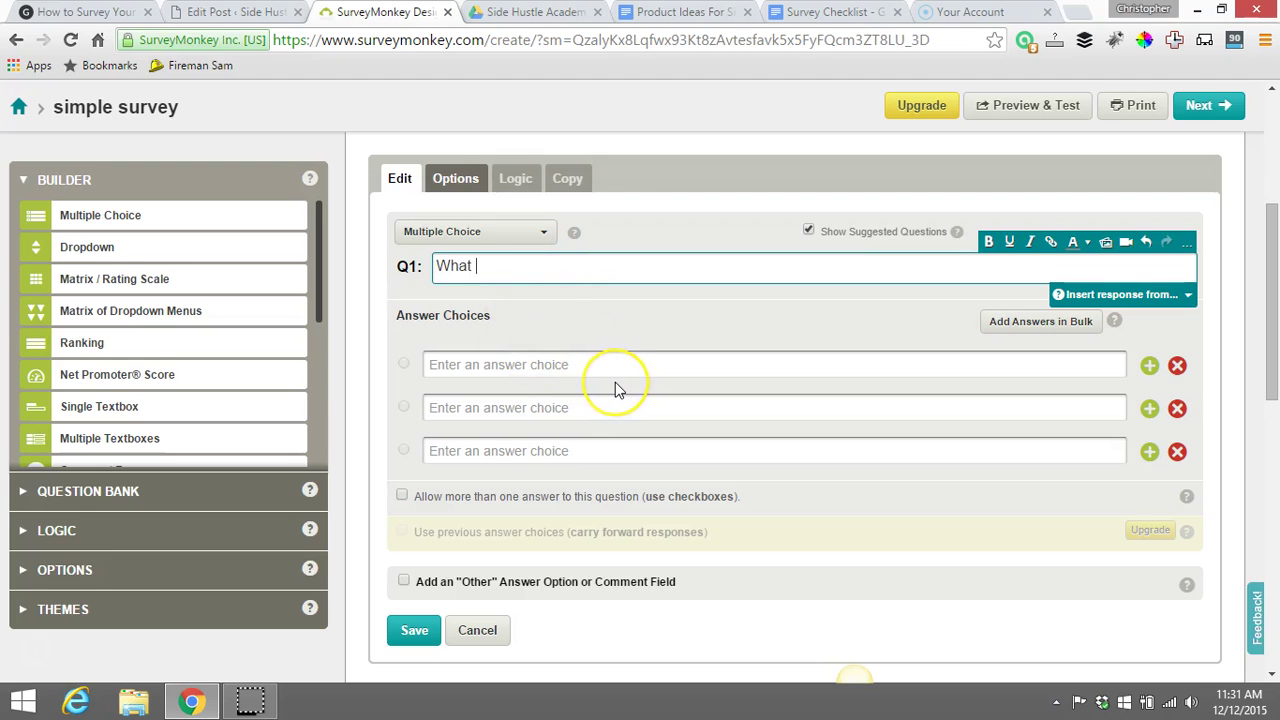
{"action": "type", "text": "is"}
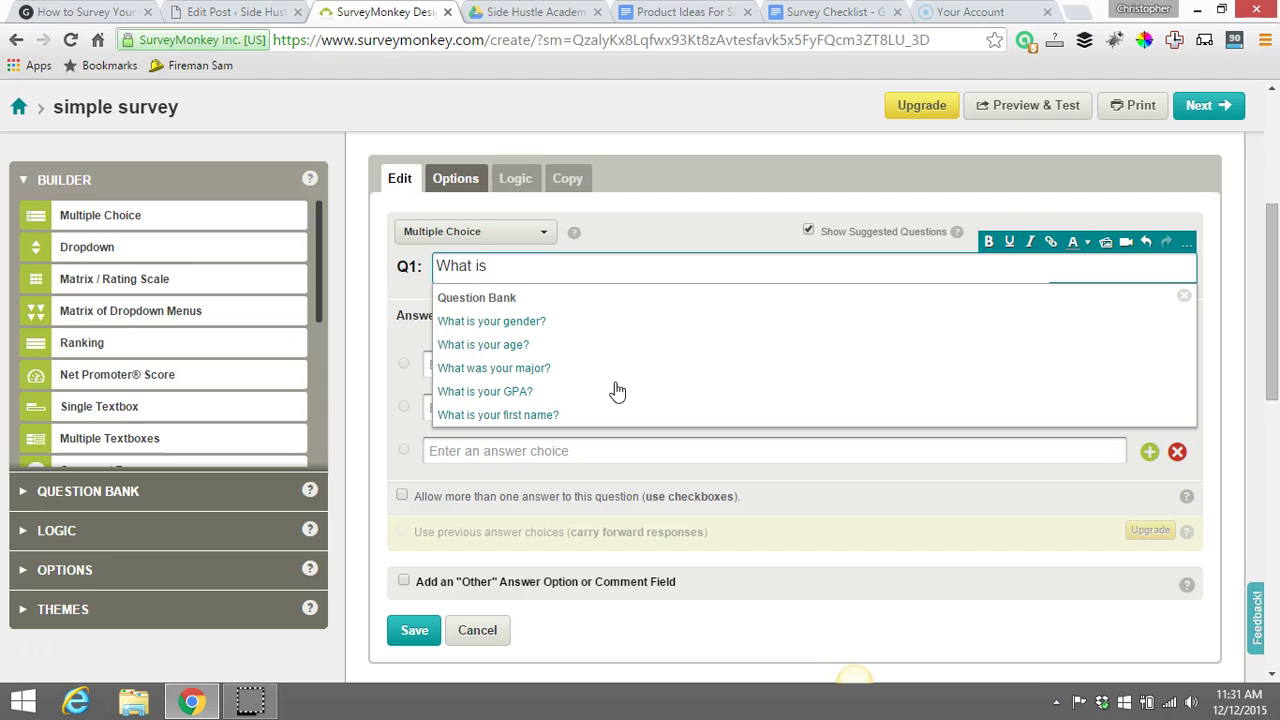
{"action": "key", "text": "BackSpace"}
{"action": "key", "text": "BackSpace"}
{"action": "key", "text": "BackSpace"}
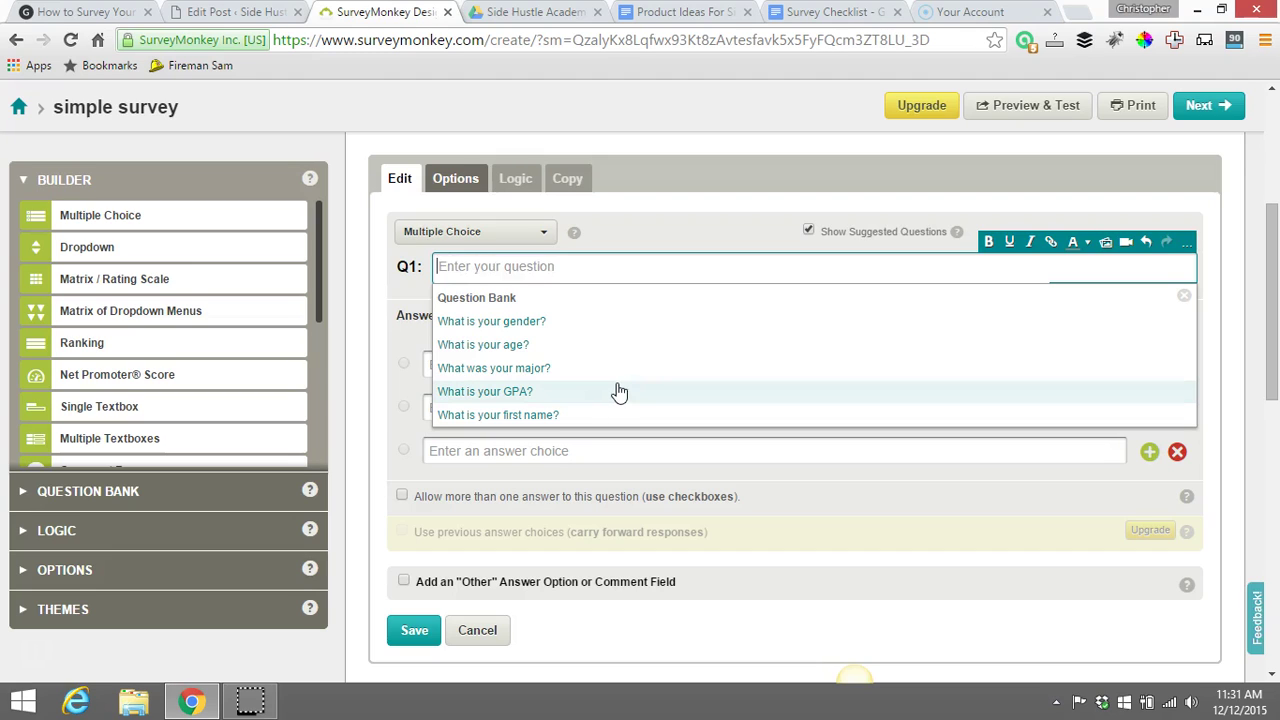
{"action": "type", "text": "Do you h"}
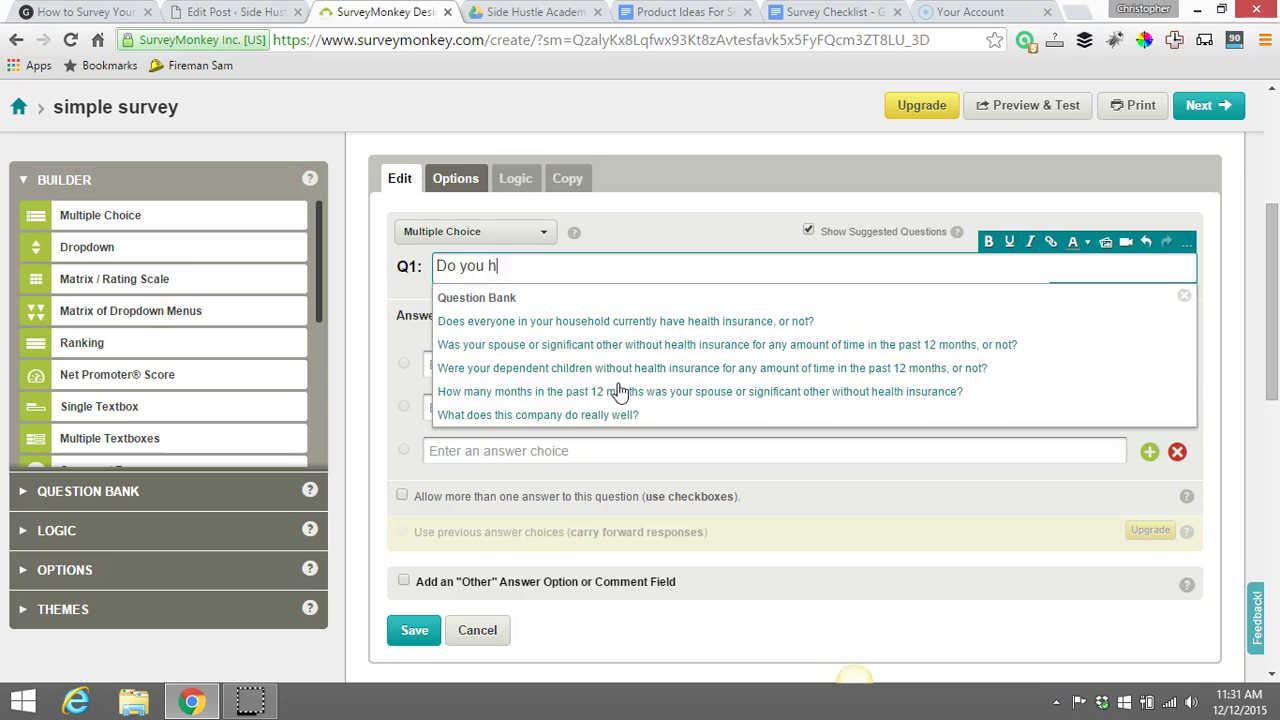
{"action": "type", "text": "ave a side "}
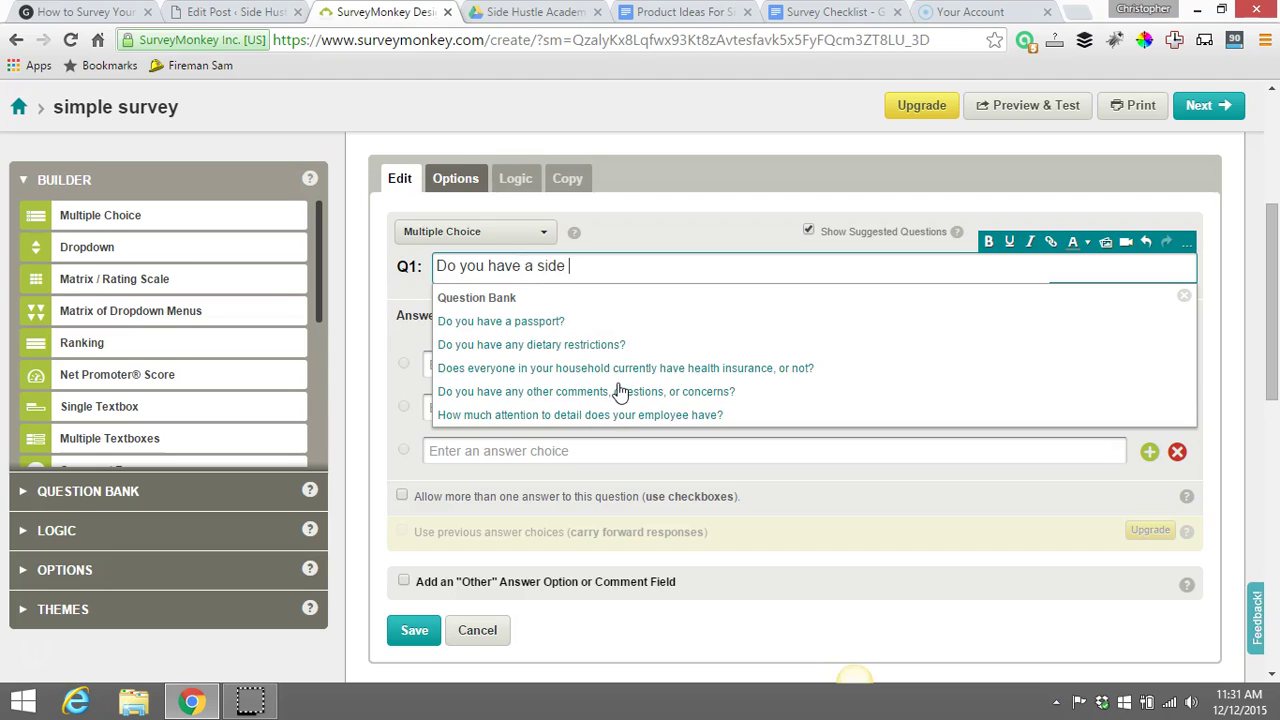
{"action": "type", "text": "hustle?"}
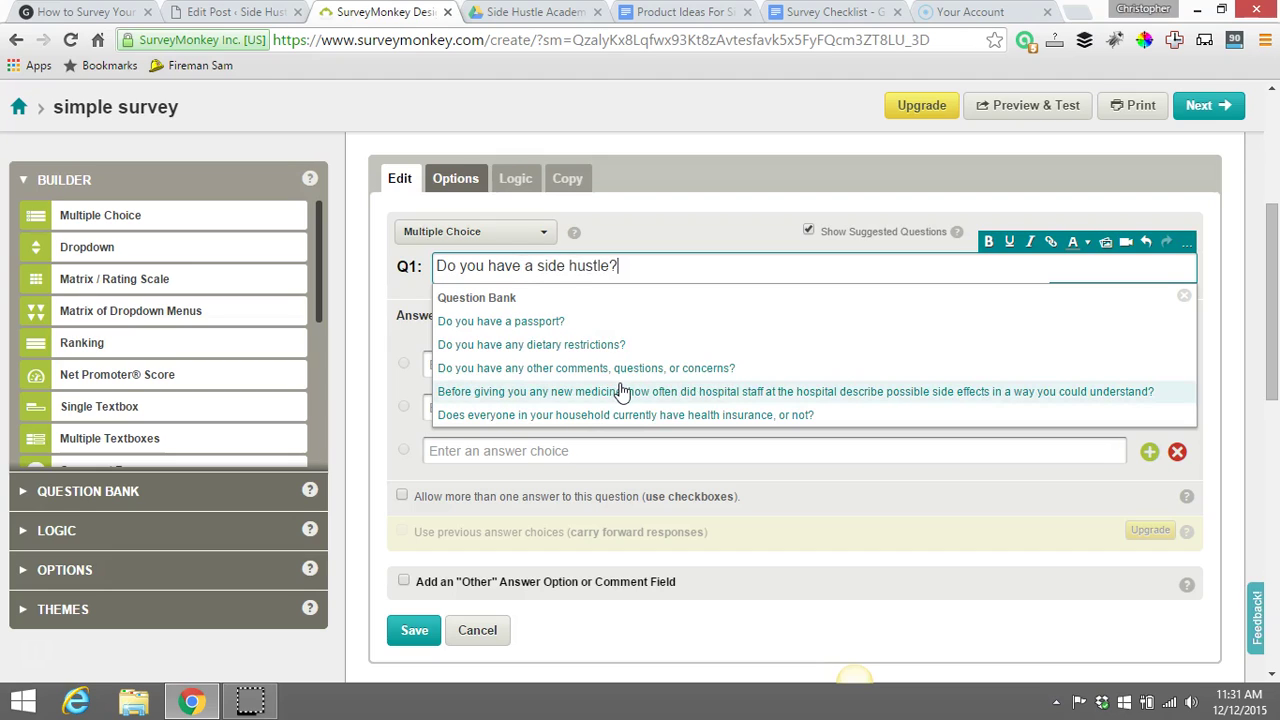
{"action": "left_click", "coordinate": [704, 230]}
{"action": "left_click", "coordinate": [572, 370]}
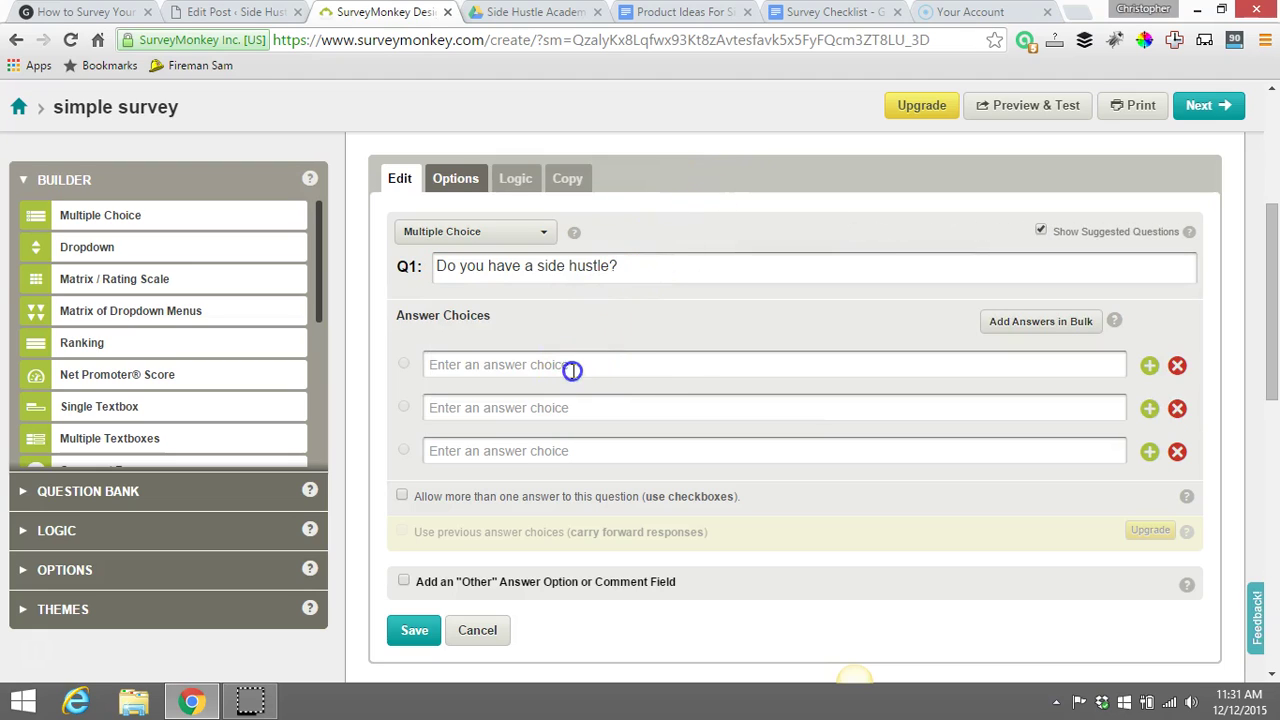
{"action": "type", "text": "Yes"}
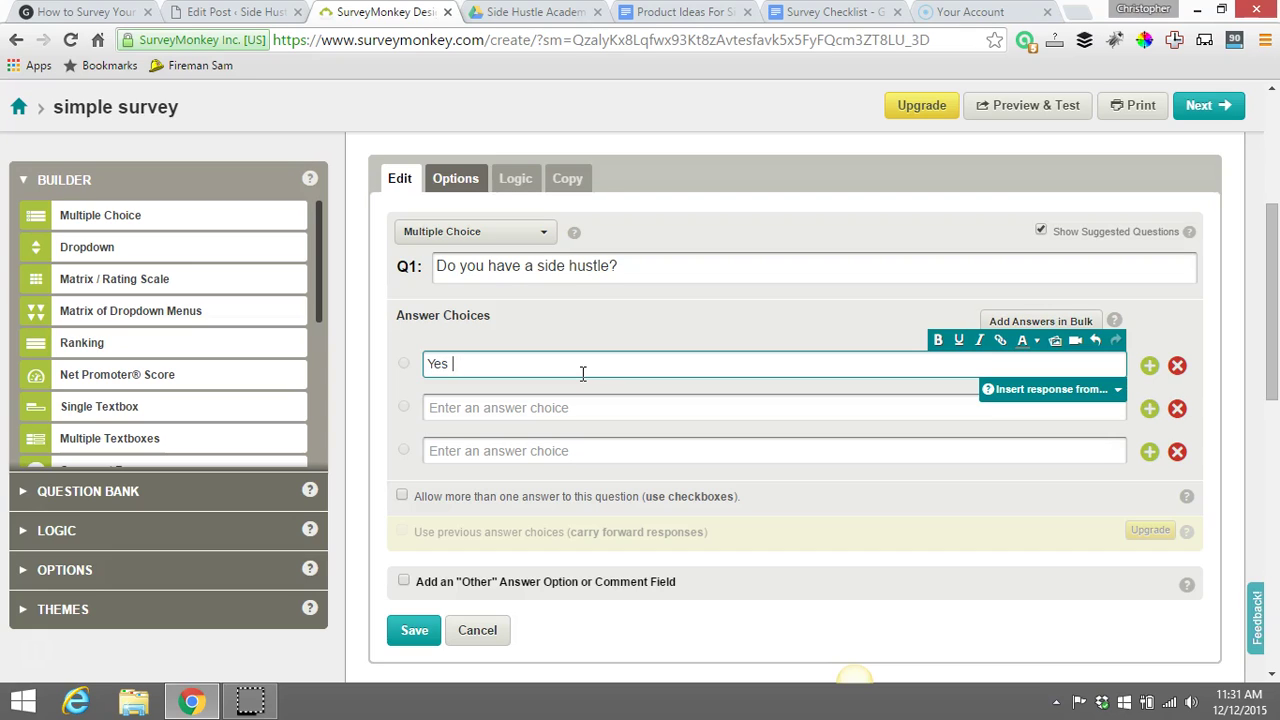
{"action": "left_click", "coordinate": [557, 412]}
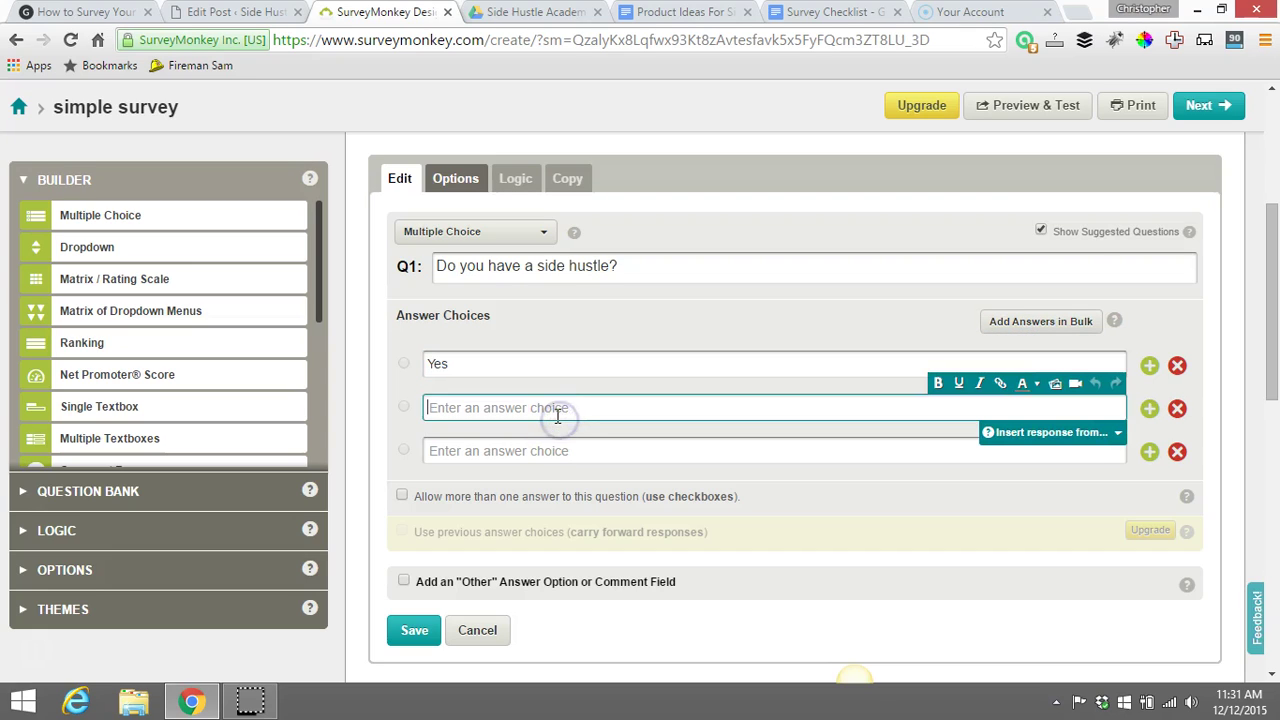
{"action": "type", "text": "No"}
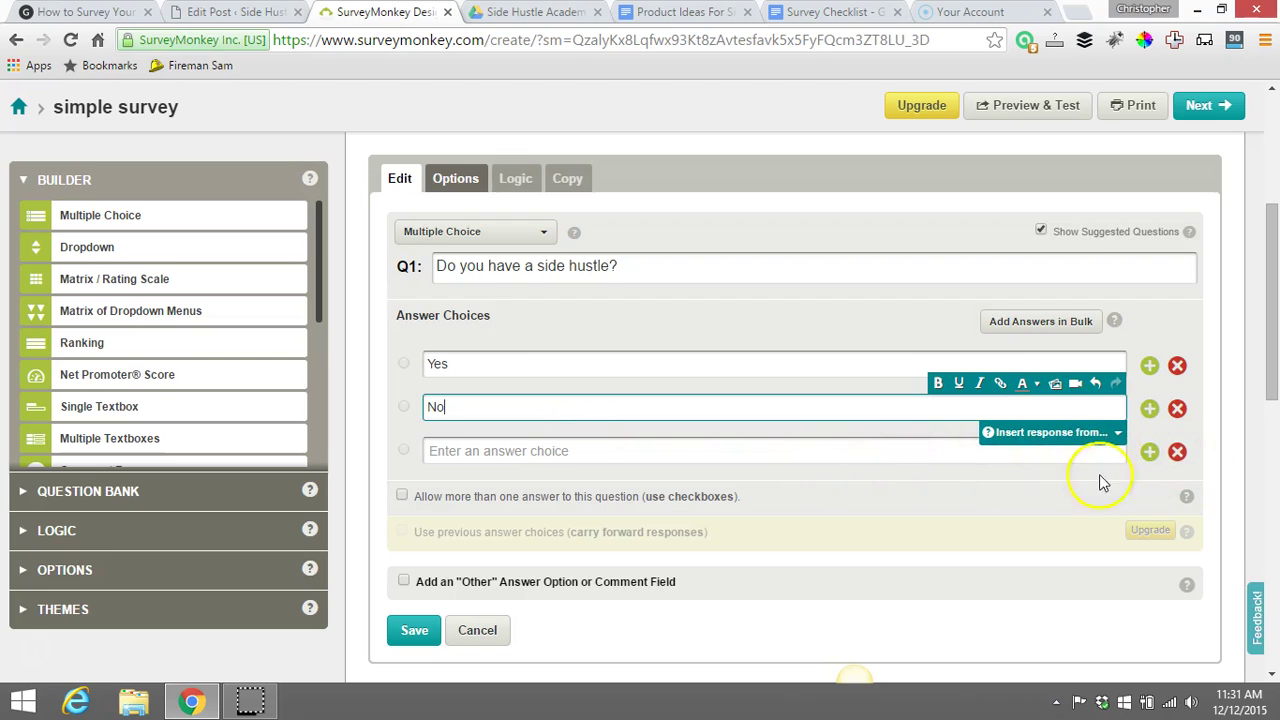
{"action": "left_click", "coordinate": [1177, 451]}
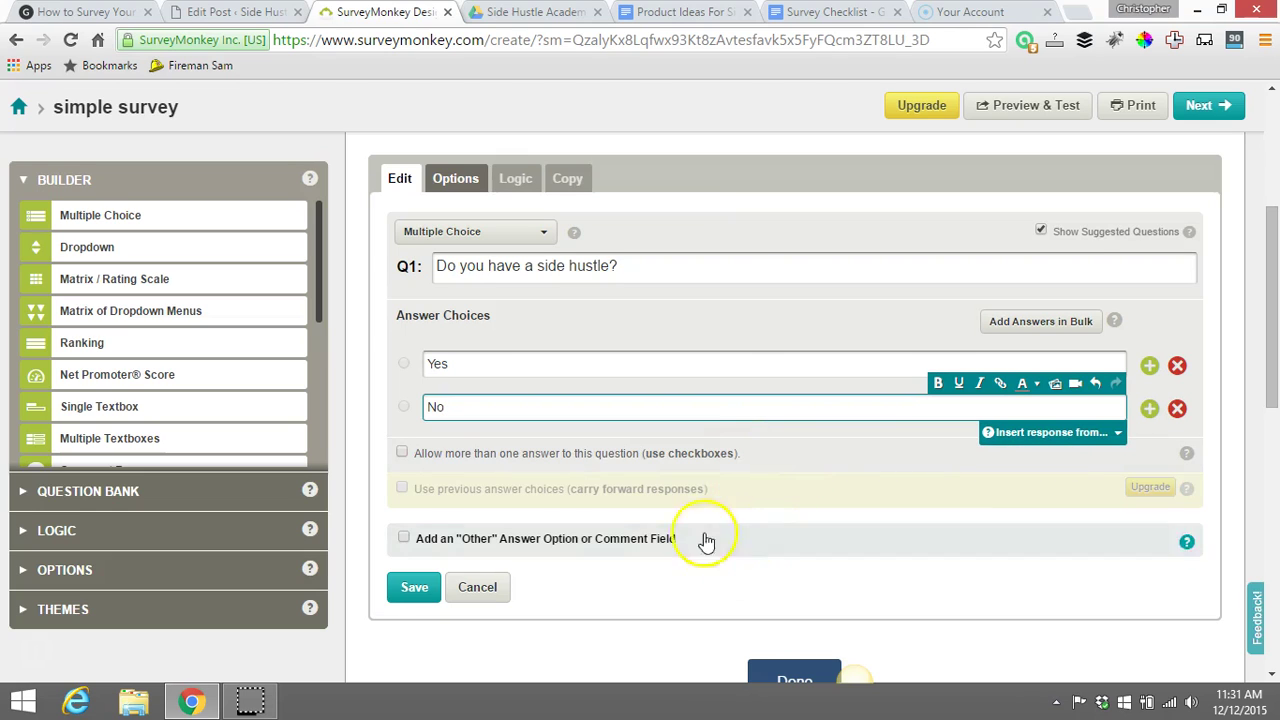
{"action": "left_click", "coordinate": [410, 589]}
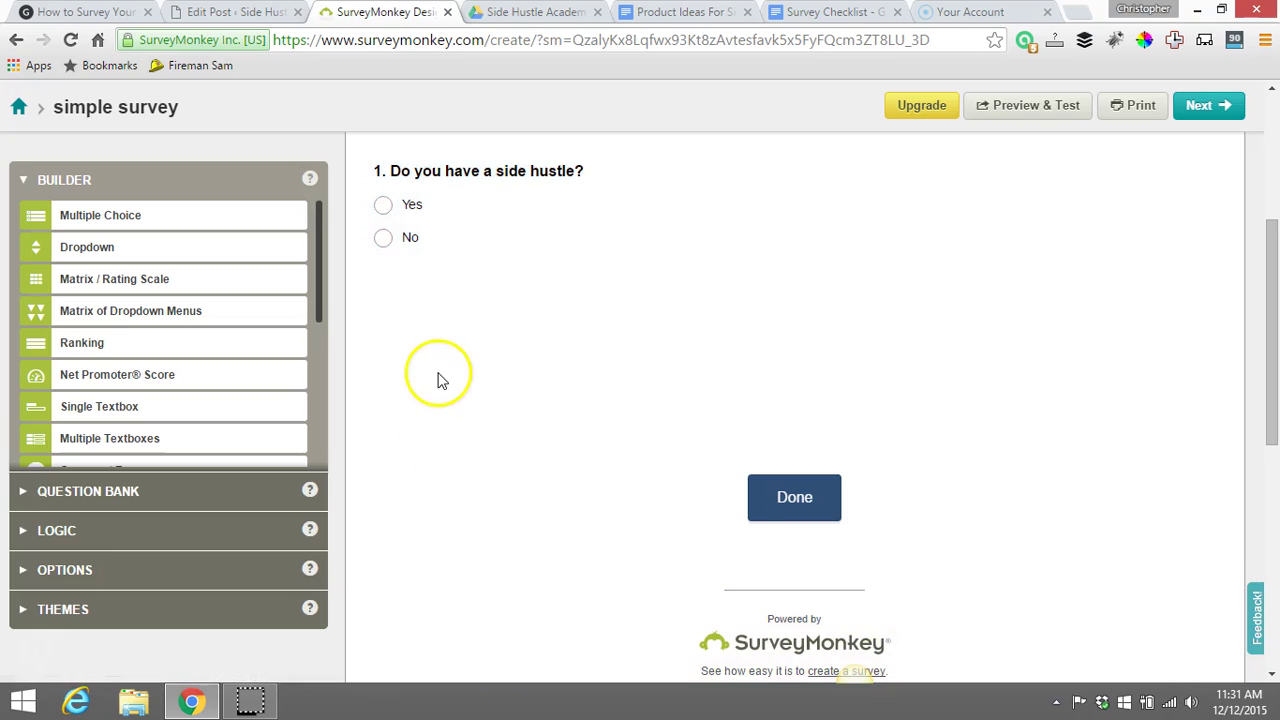
Scroll down past the Yes/No question to the page footer.
{"action": "mouse_move", "coordinate": [523, 209]}
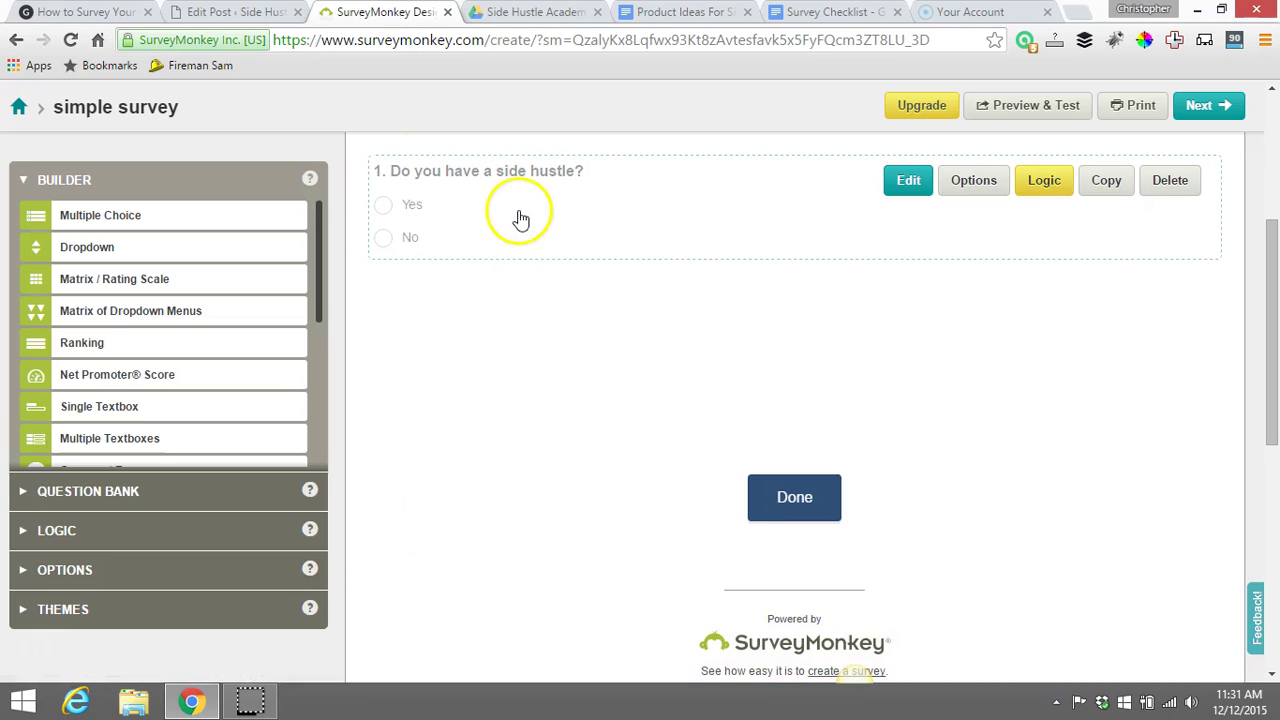
{"action": "scroll", "coordinate": [533, 257], "scroll_direction": "down", "scroll_amount": 1}
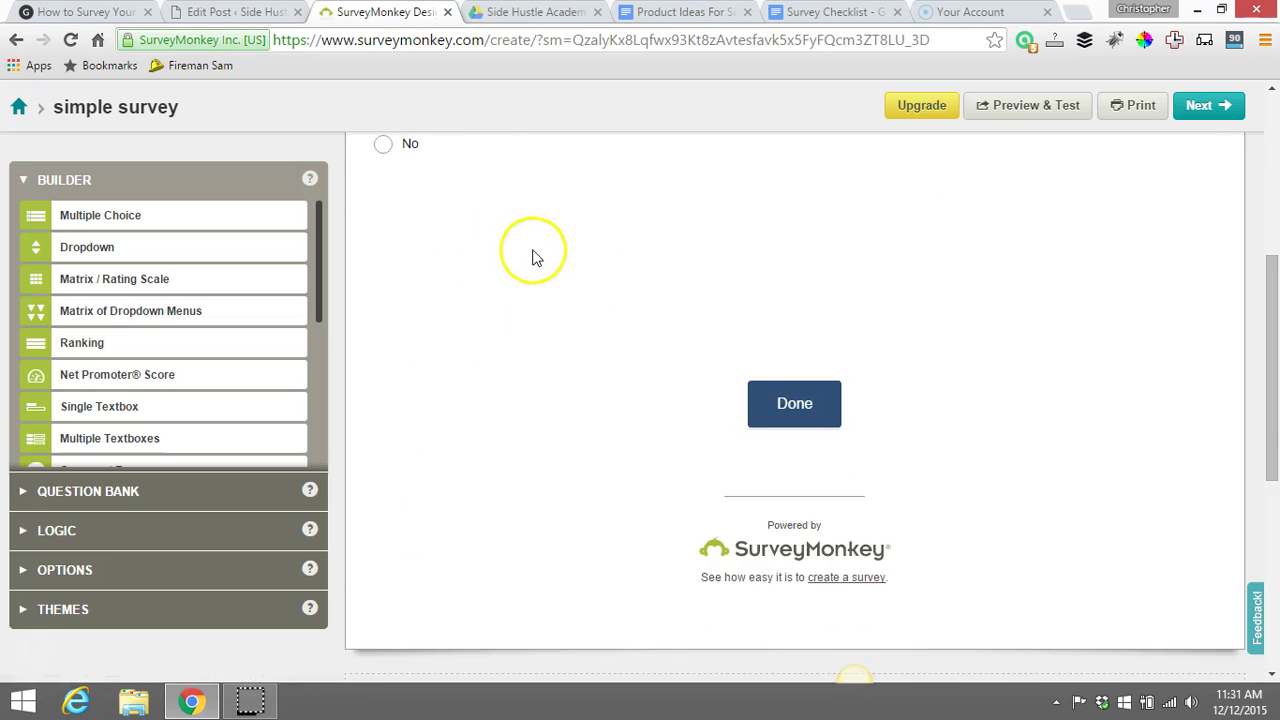
{"action": "scroll", "coordinate": [533, 257], "scroll_direction": "down", "scroll_amount": 1}
{"action": "scroll", "coordinate": [533, 257], "scroll_direction": "up", "scroll_amount": 3}
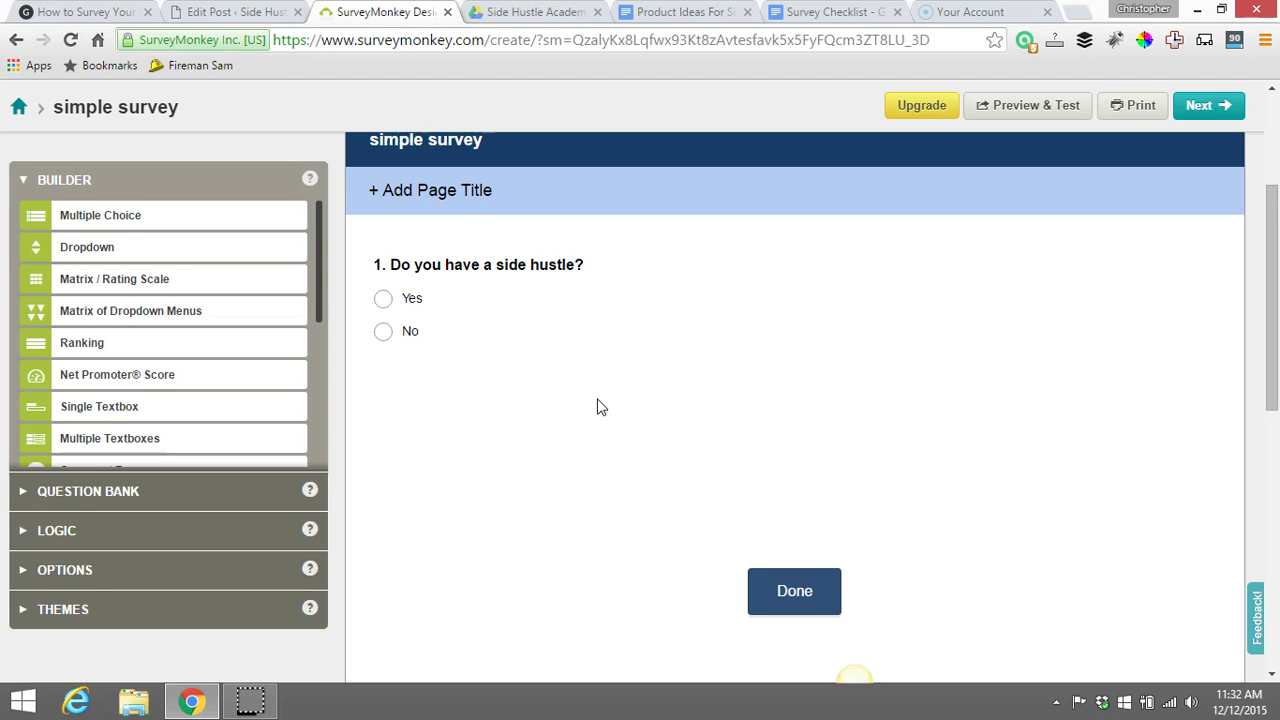
{"action": "scroll", "coordinate": [598, 406], "scroll_direction": "down", "scroll_amount": 2}
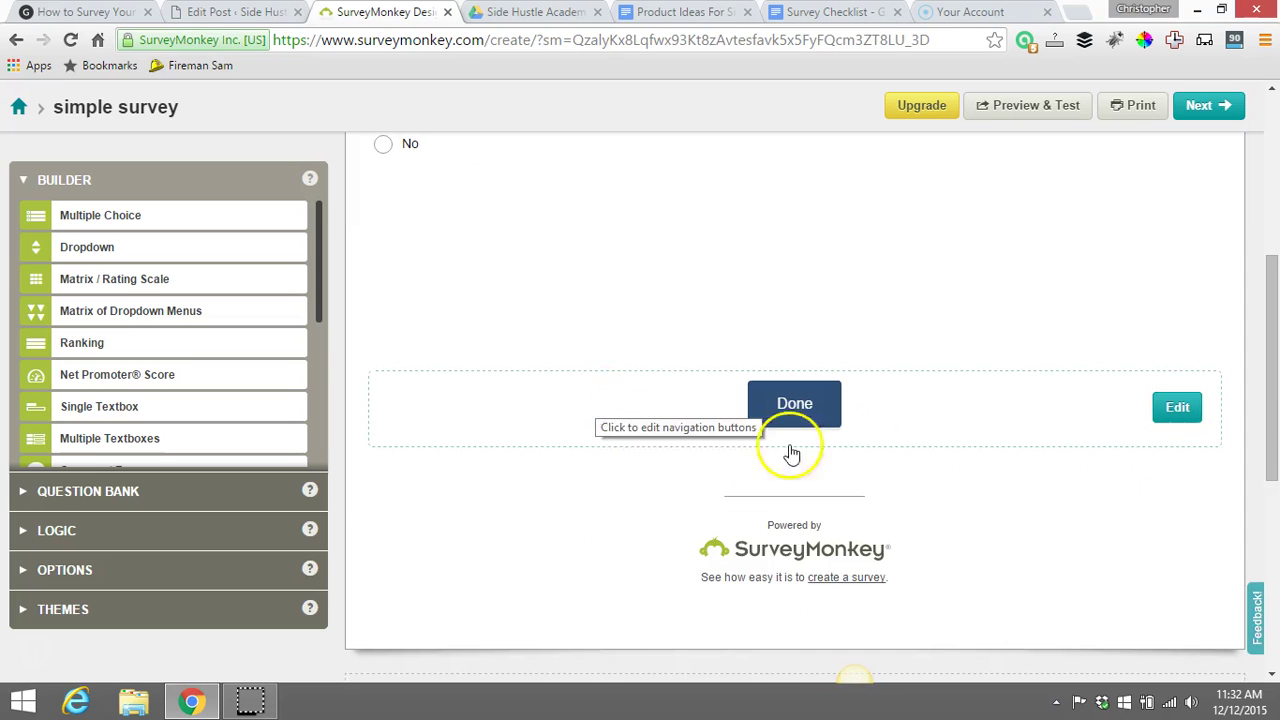
{"action": "scroll", "coordinate": [815, 627], "scroll_direction": "down", "scroll_amount": 1}
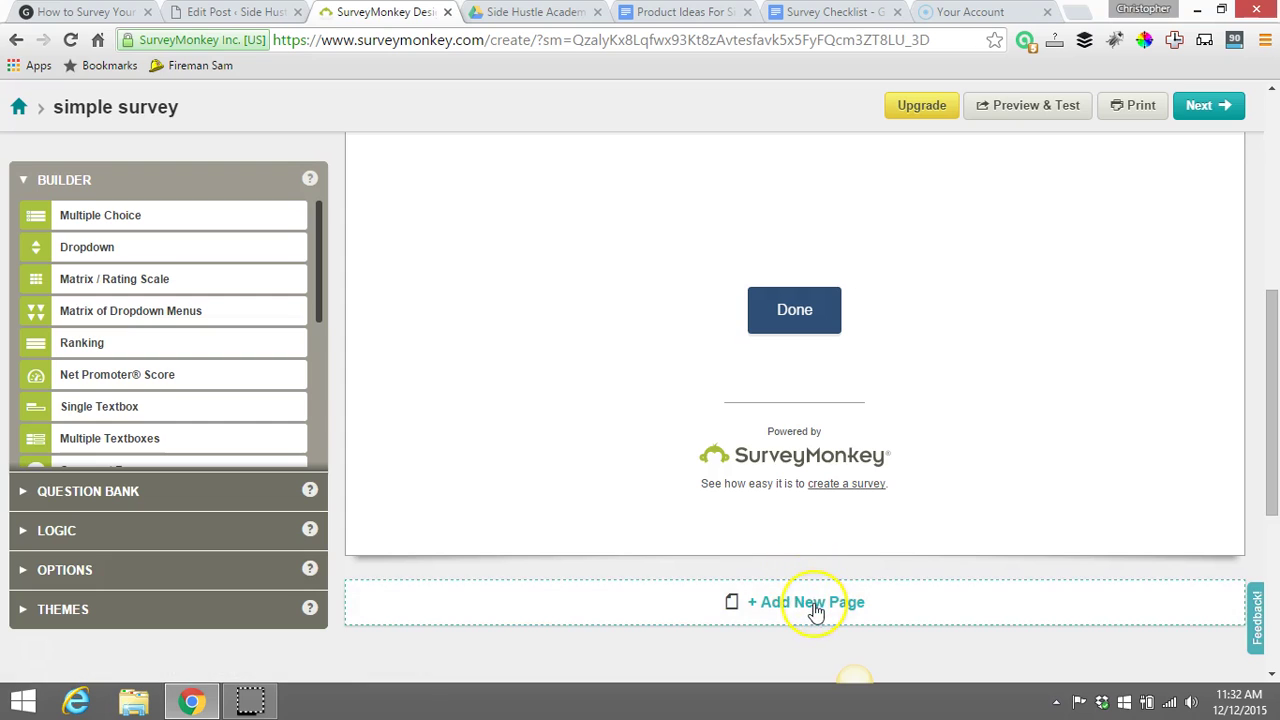
Add page 2 with single text box question 'Why do you have a side hustle' and save it.
{"action": "left_click", "coordinate": [815, 603]}
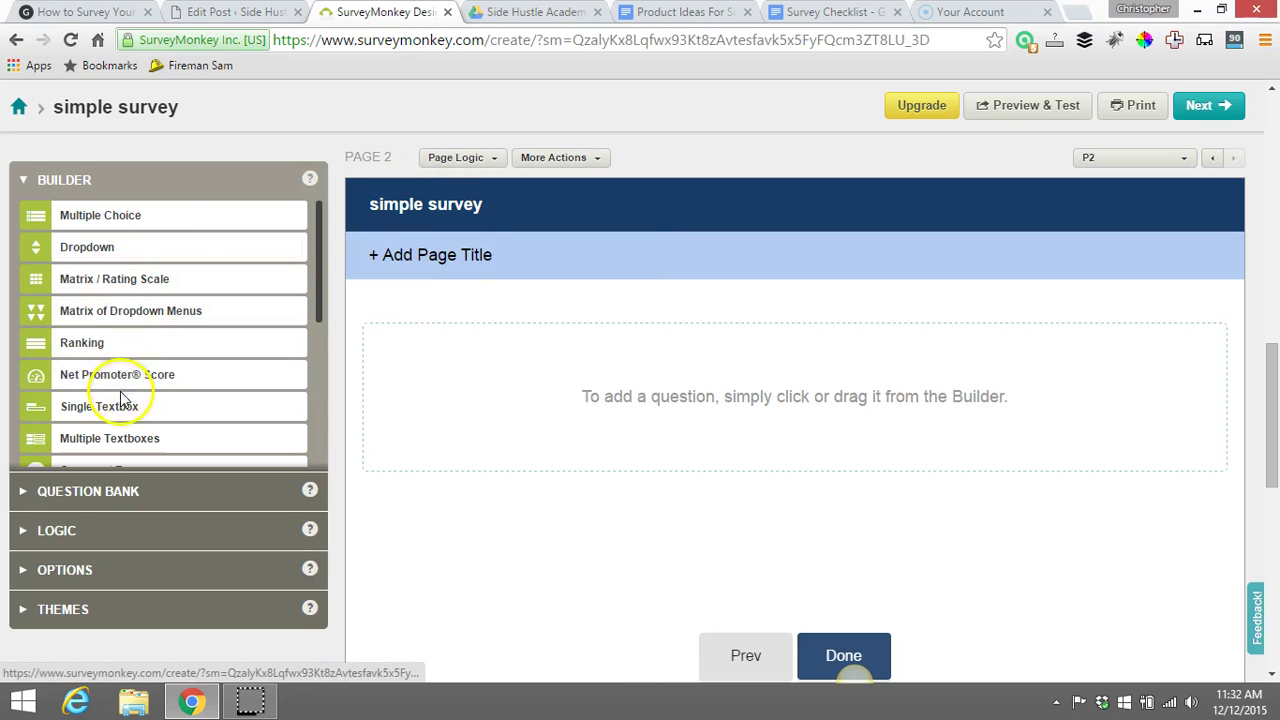
{"action": "mouse_move", "coordinate": [128, 404]}
{"action": "scroll", "coordinate": [128, 404], "scroll_direction": "down", "scroll_amount": 1}
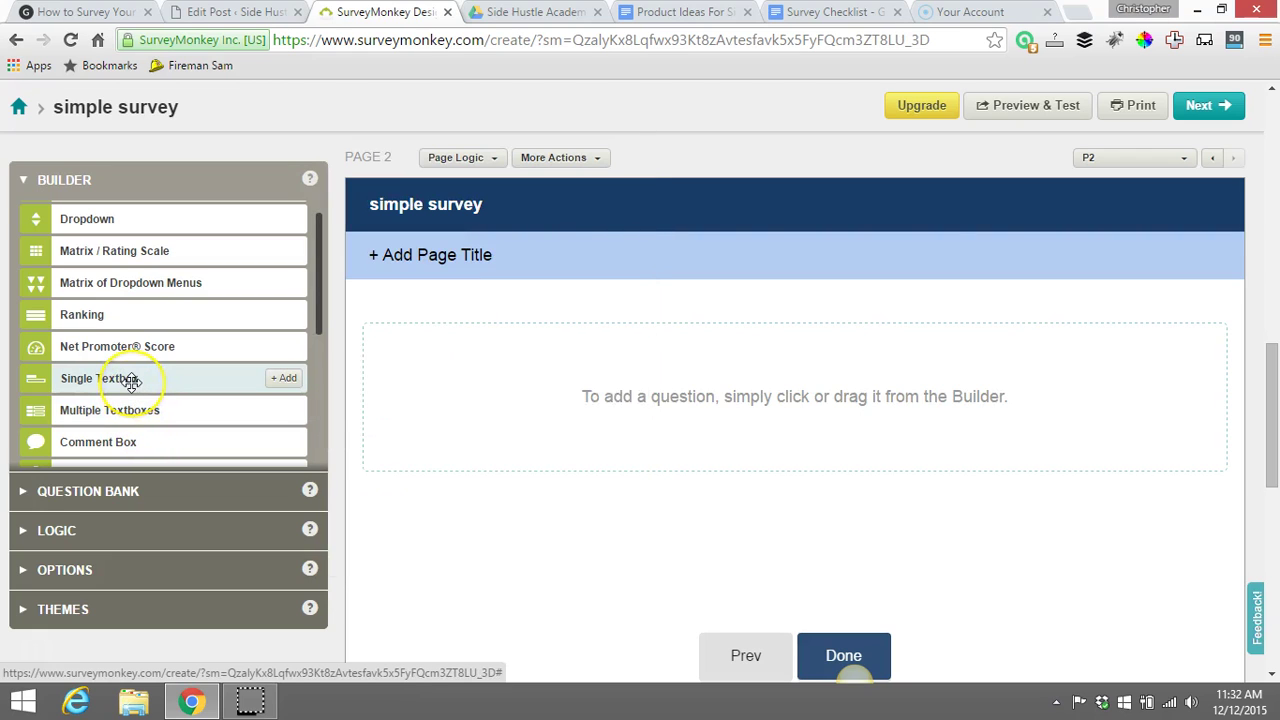
{"action": "mouse_move", "coordinate": [130, 382]}
{"action": "left_click_drag", "start_coordinate": [130, 382], "coordinate": [680, 357]}
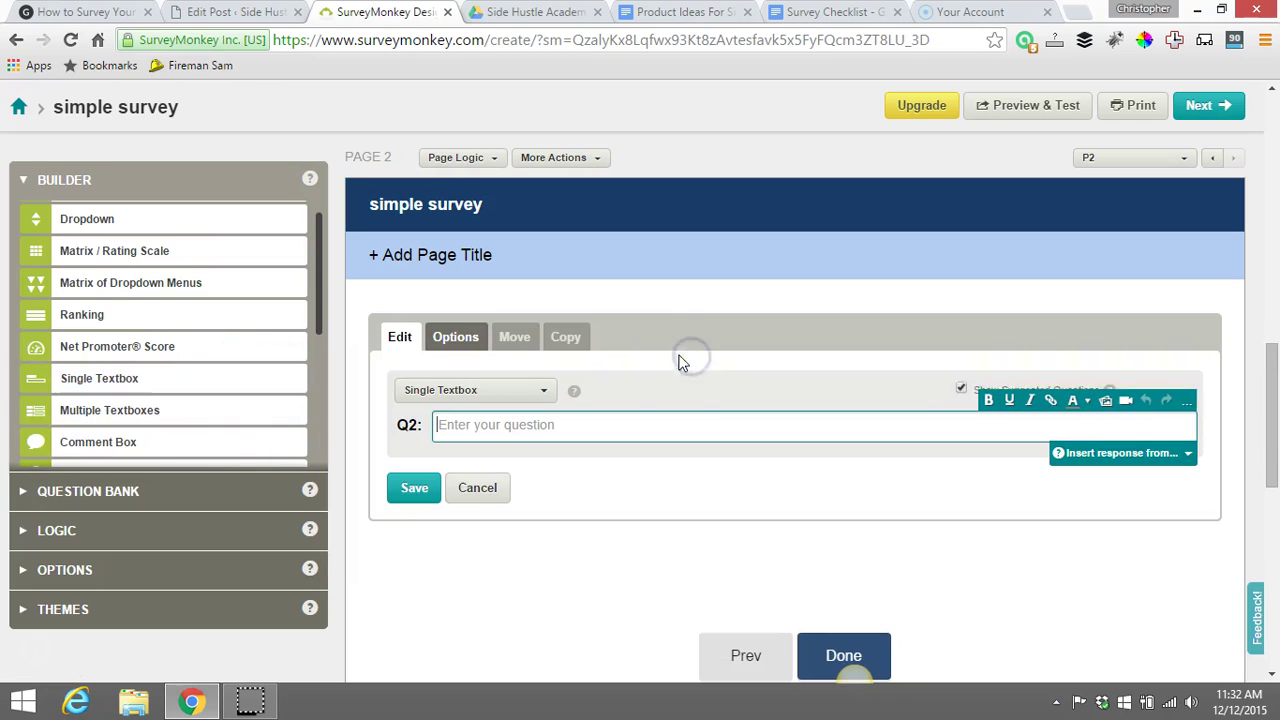
{"action": "left_click", "coordinate": [543, 393]}
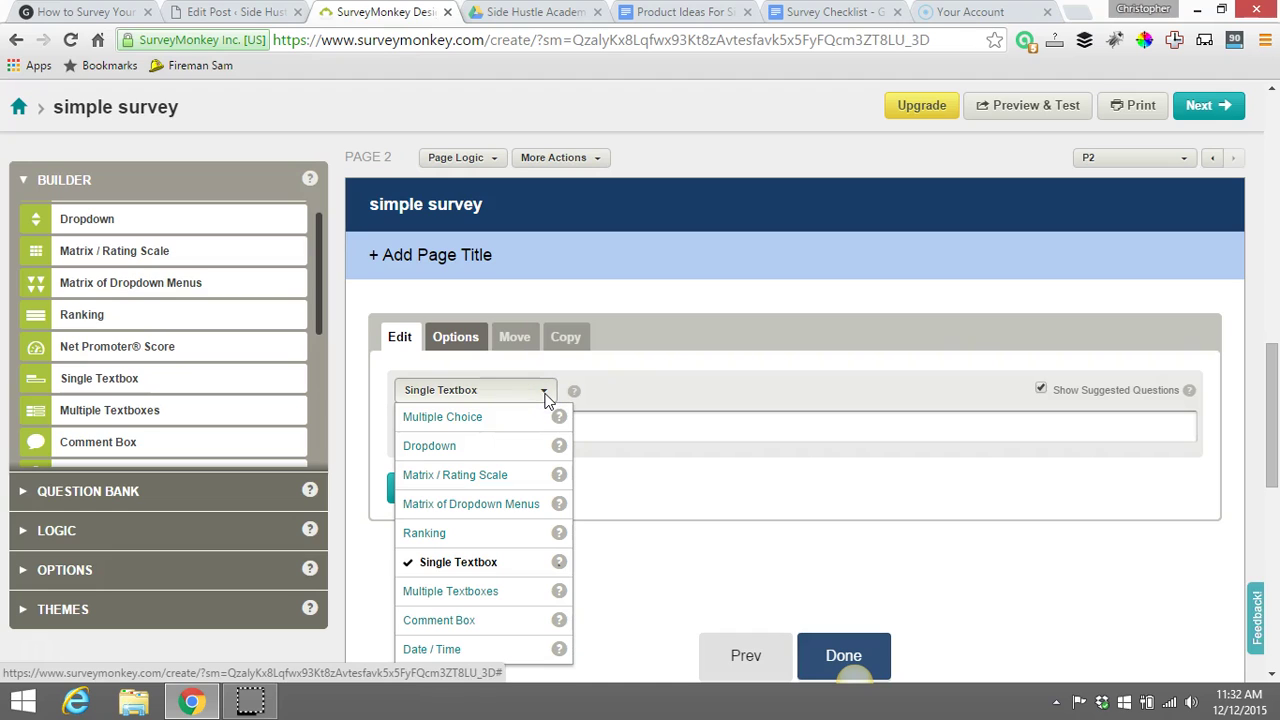
{"action": "left_click", "coordinate": [546, 399]}
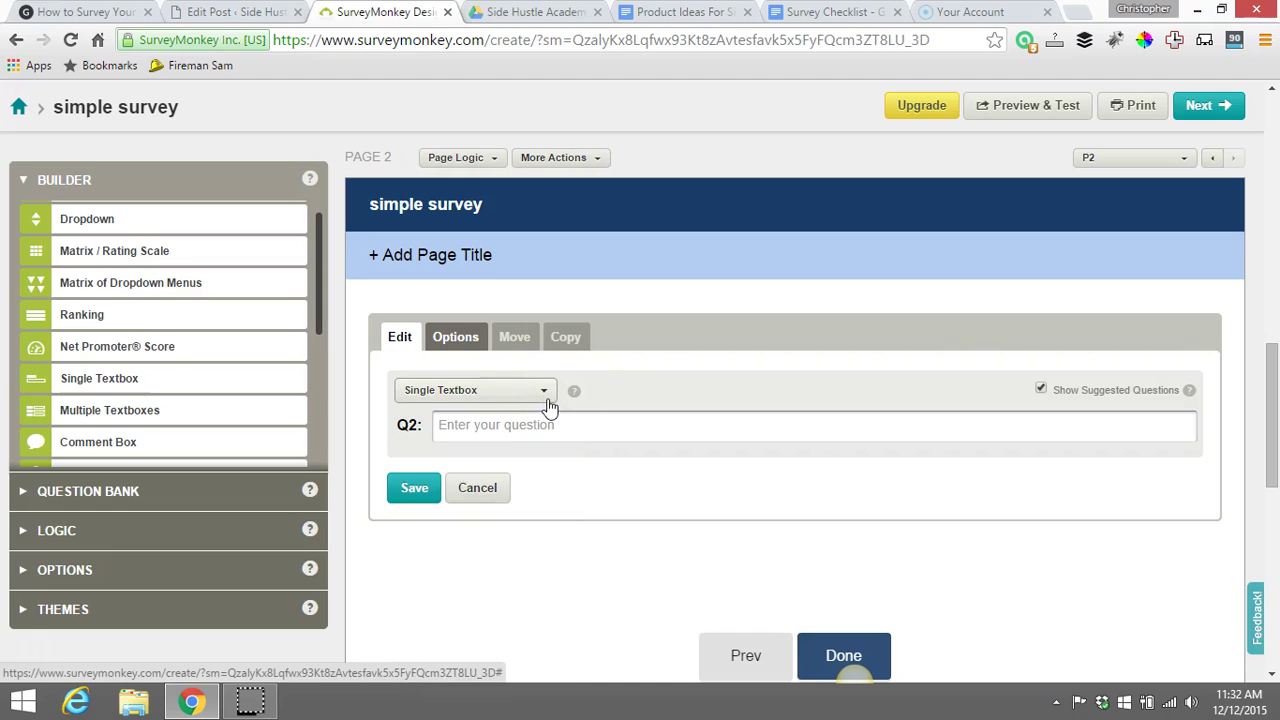
{"action": "left_click", "coordinate": [543, 426]}
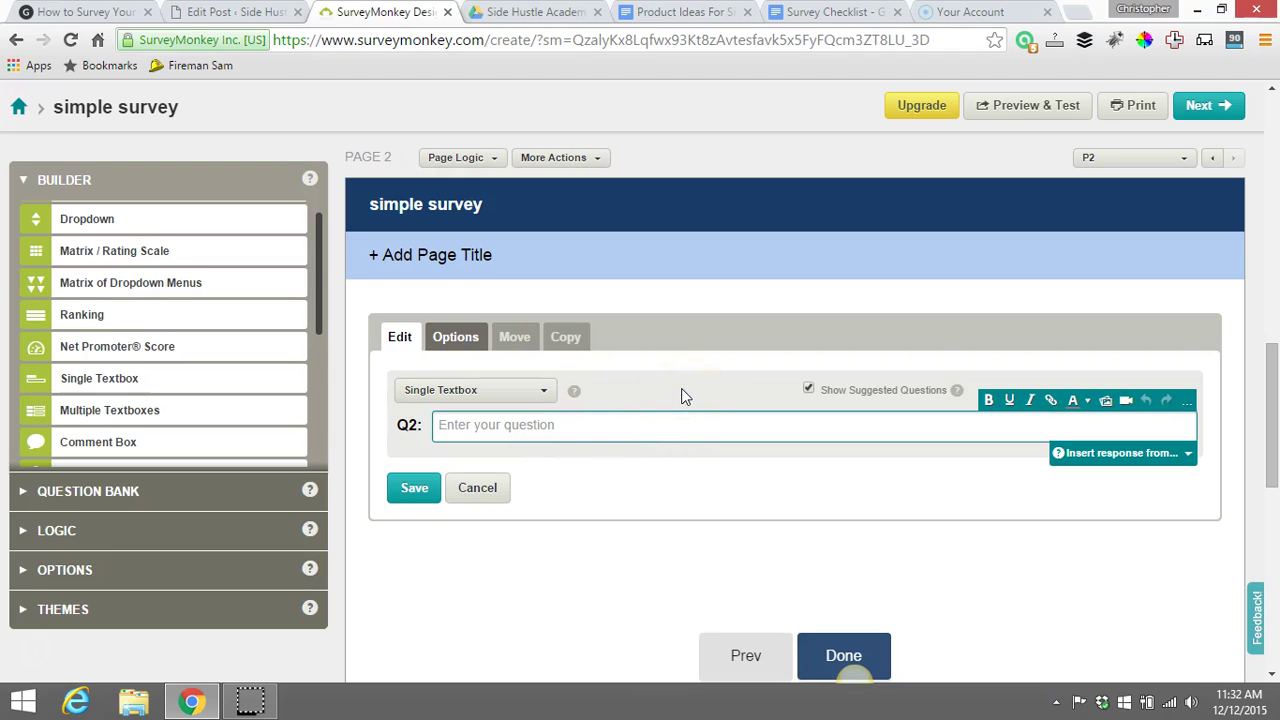
{"action": "type", "text": "Wh"}
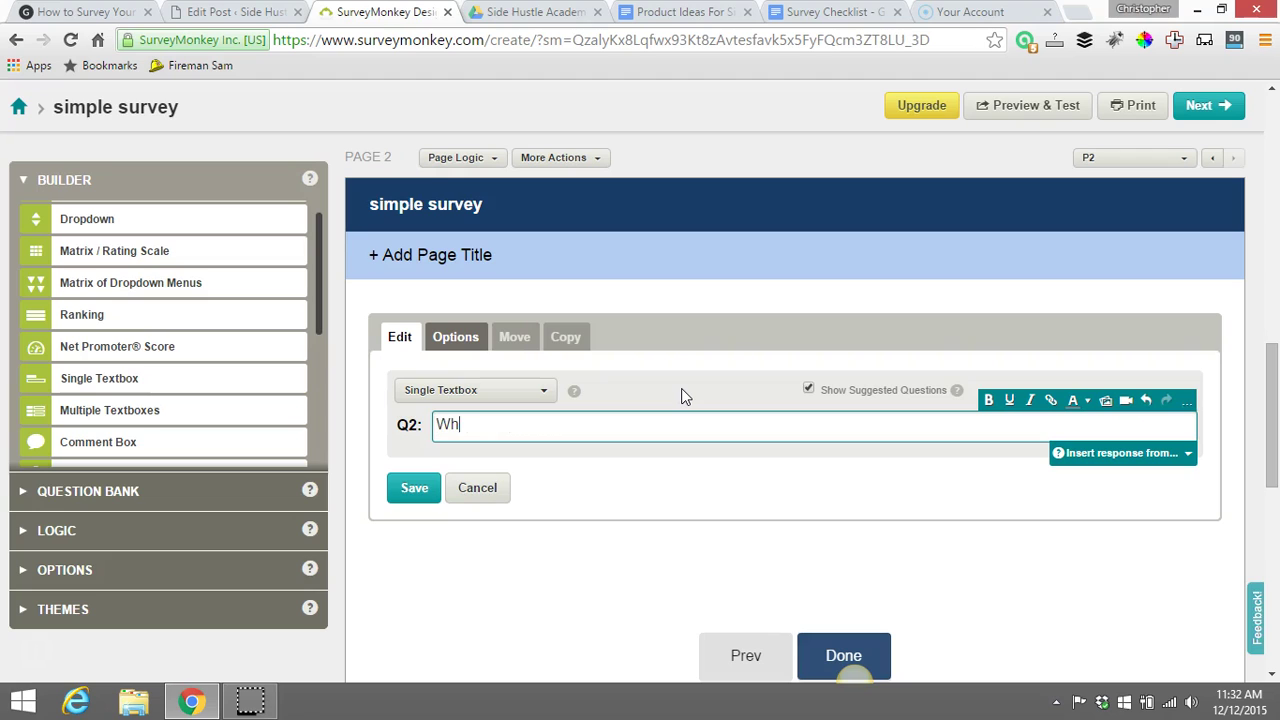
{"action": "type", "text": "y do you hav"}
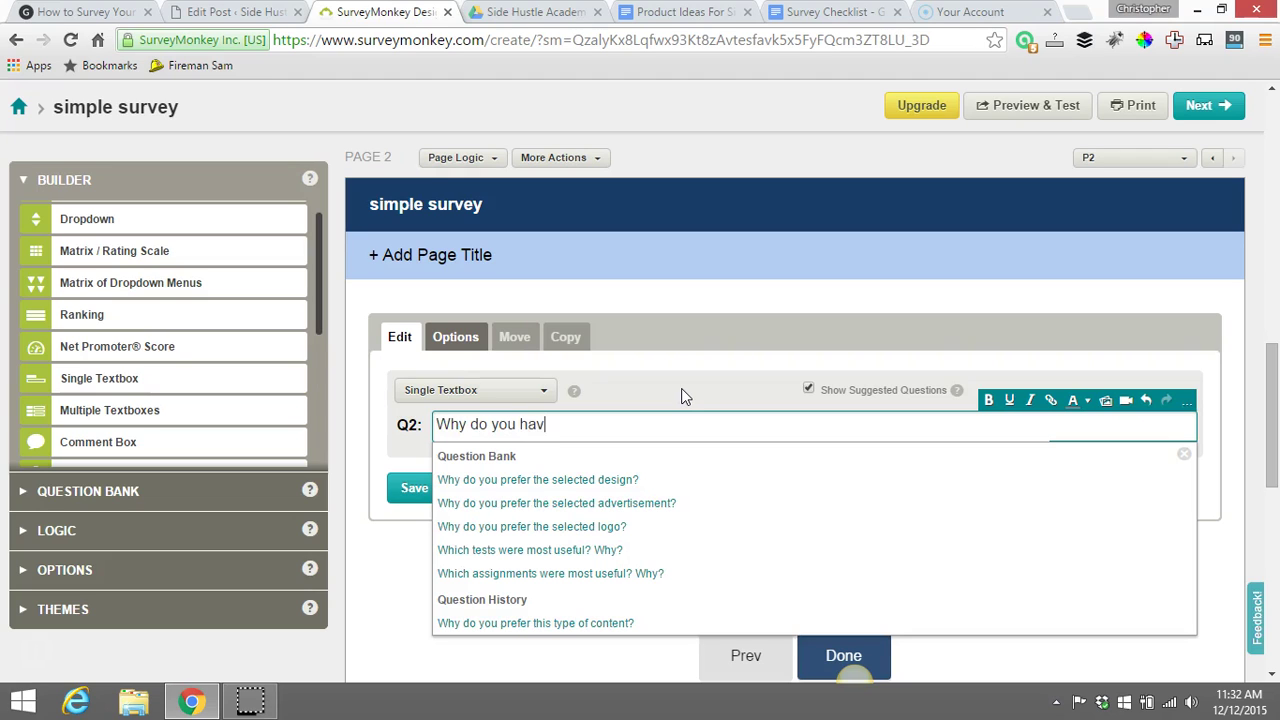
{"action": "type", "text": "e a side hustle?"}
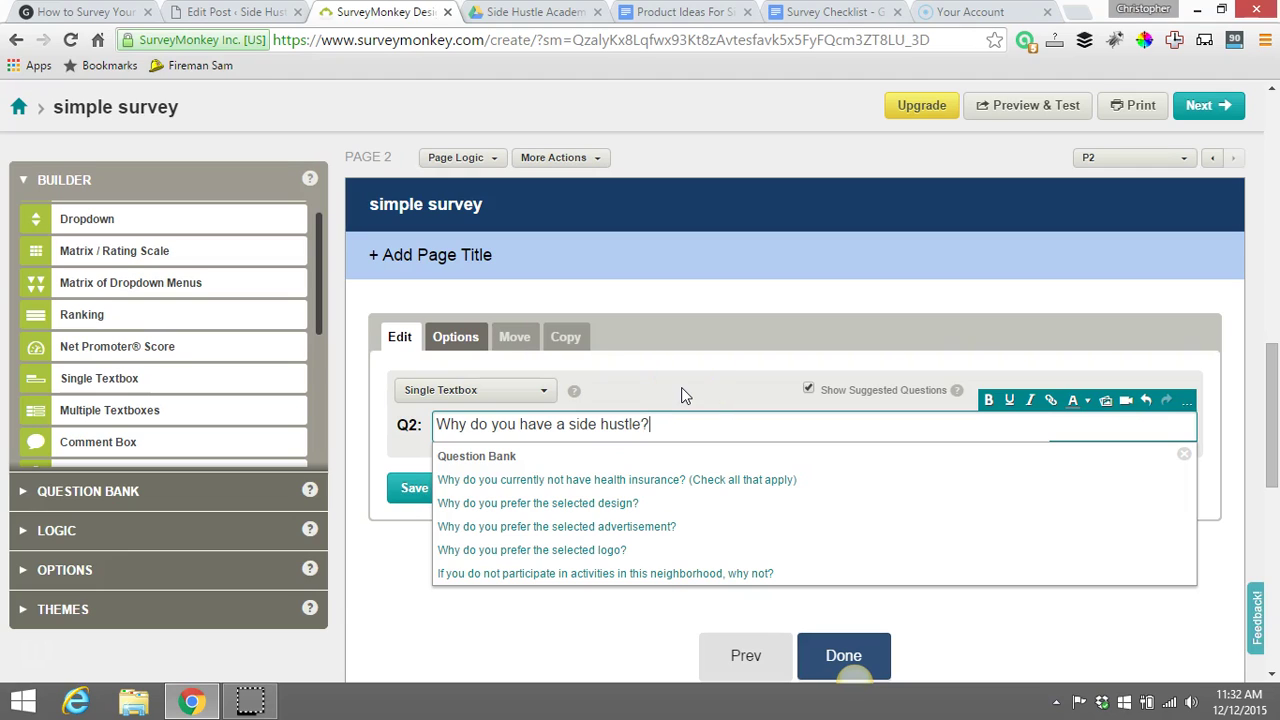
{"action": "left_click", "coordinate": [683, 387]}
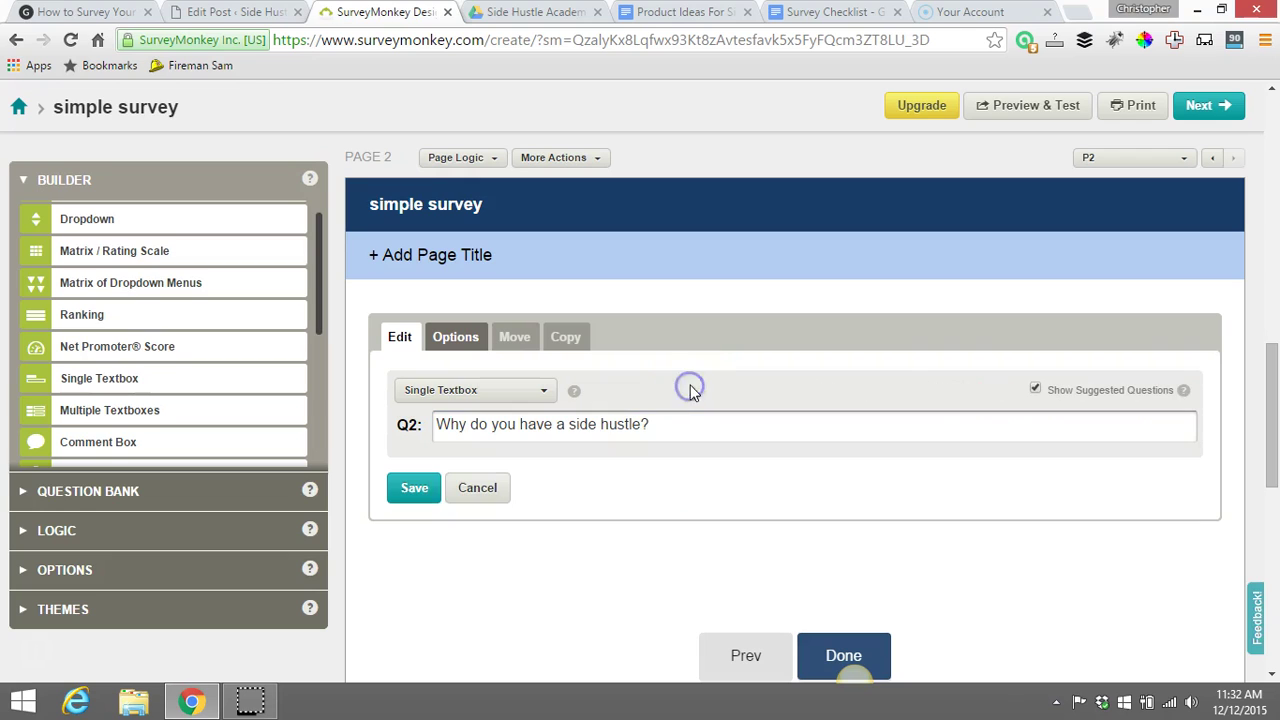
{"action": "left_click", "coordinate": [411, 489]}
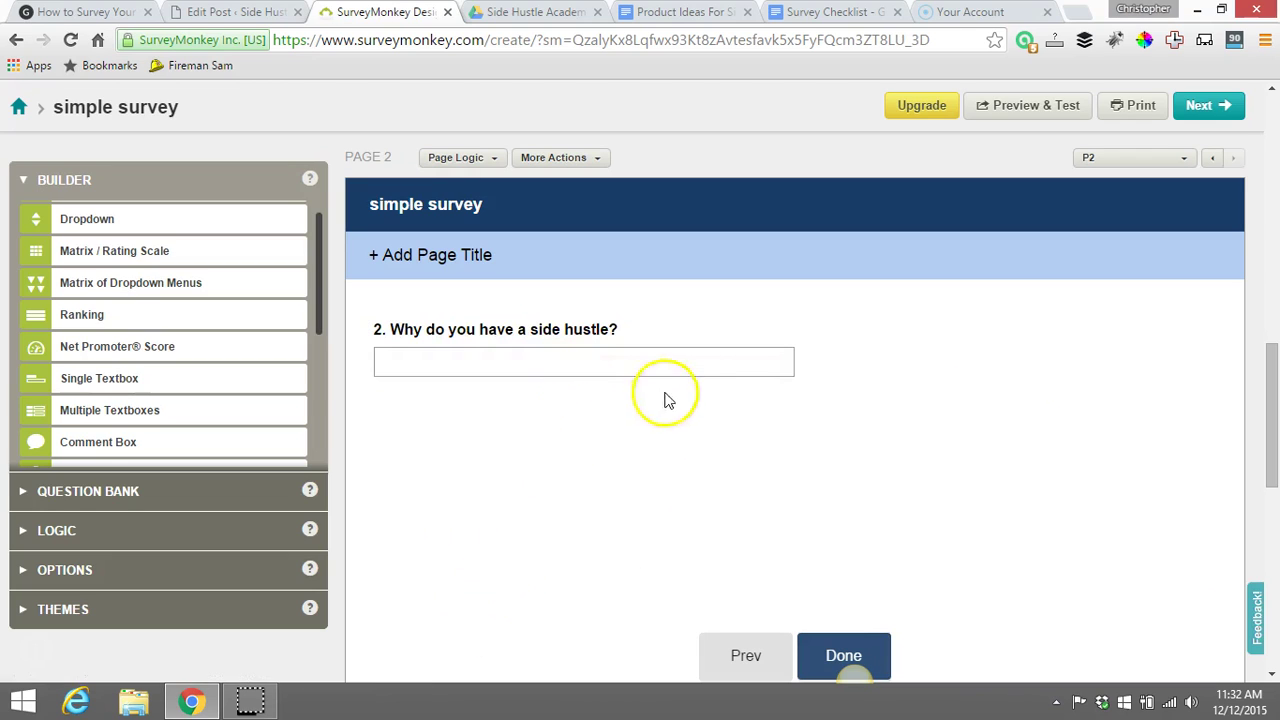
Add an empty third page to the survey.
{"action": "mouse_move", "coordinate": [474, 366]}
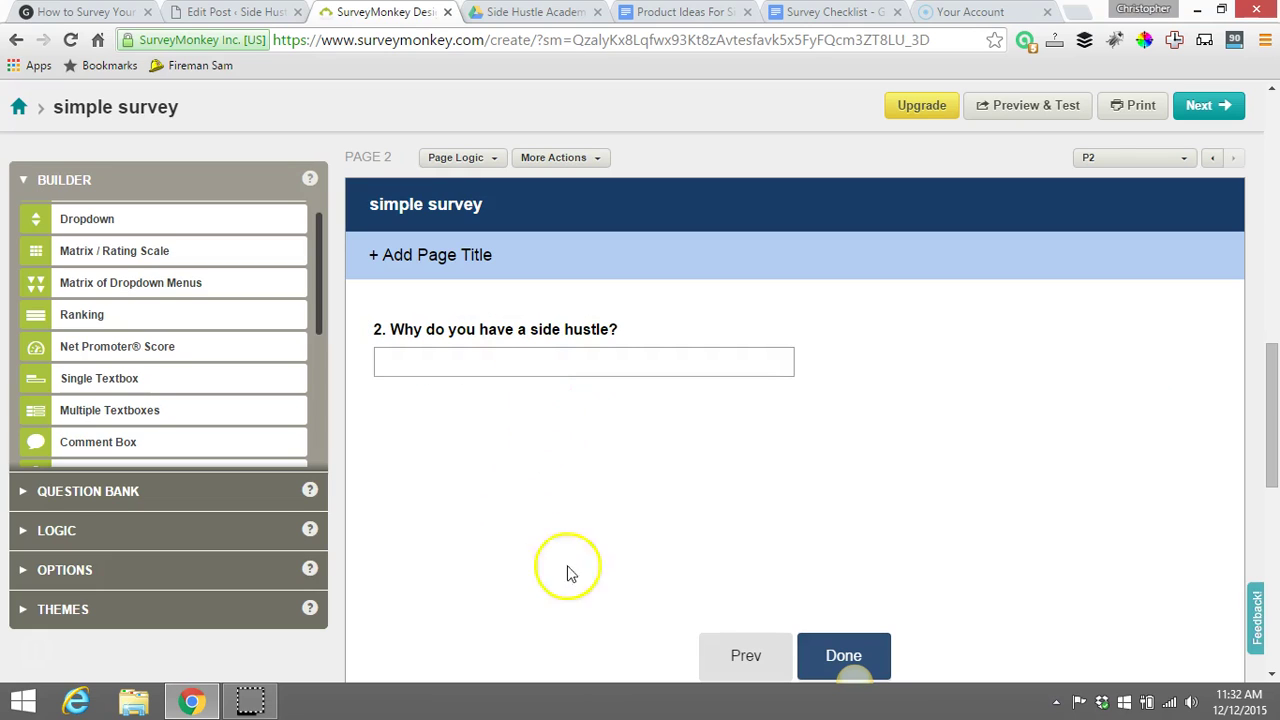
{"action": "scroll", "coordinate": [575, 562], "scroll_direction": "down", "scroll_amount": 4}
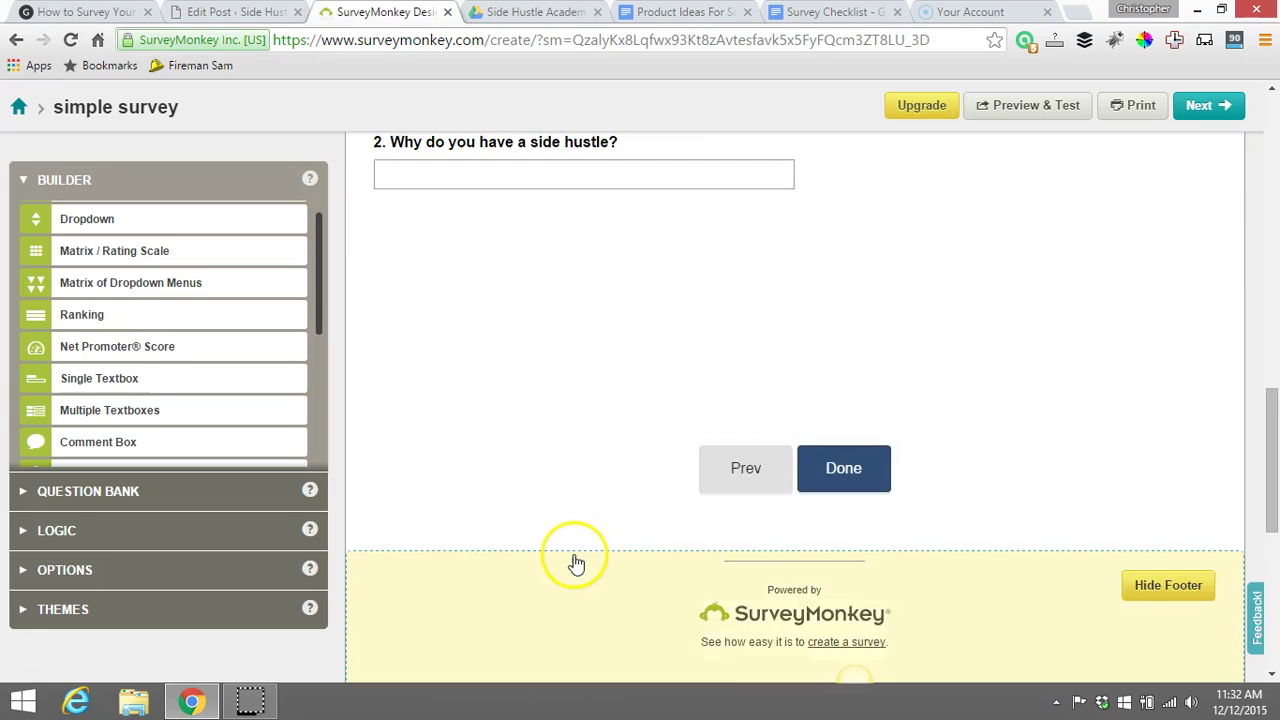
{"action": "left_click", "coordinate": [775, 583]}
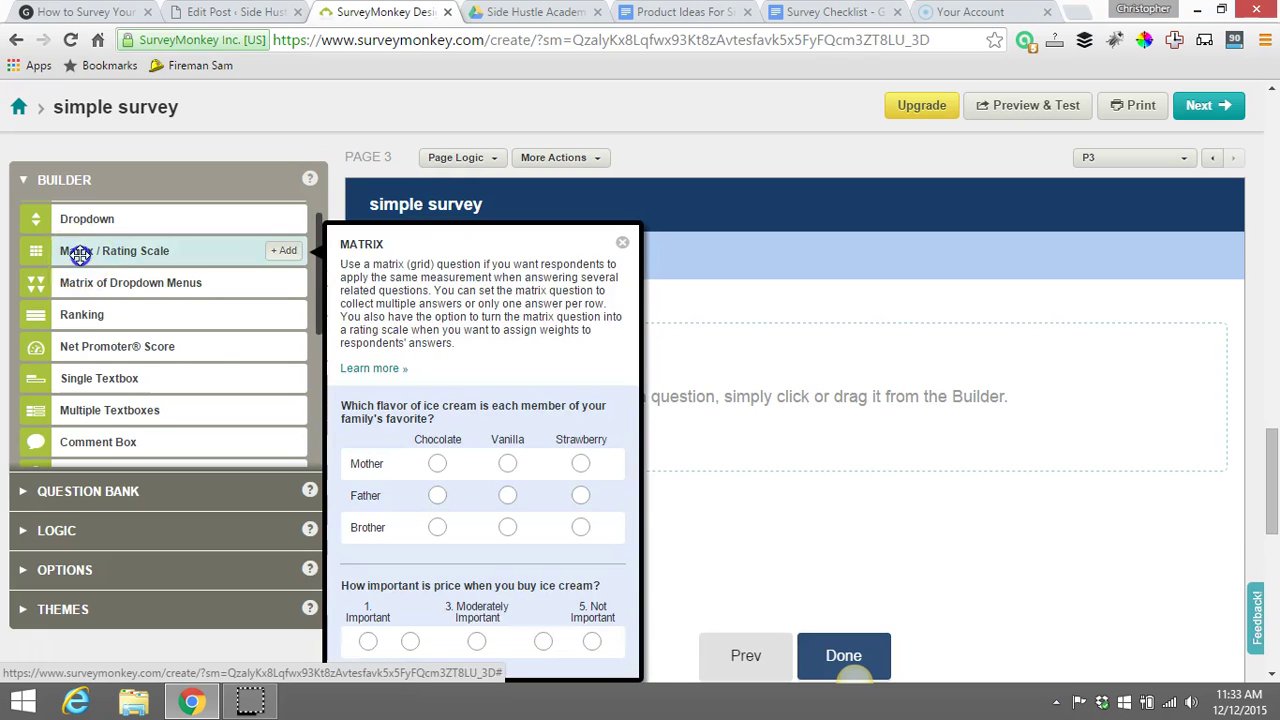
Place a Matrix / Rating Scale question on page 3 asking 'What kind of content would you like me to create?'.
{"action": "left_click", "coordinate": [79, 253]}
{"action": "left_click_drag", "start_coordinate": [79, 253], "coordinate": [620, 433]}
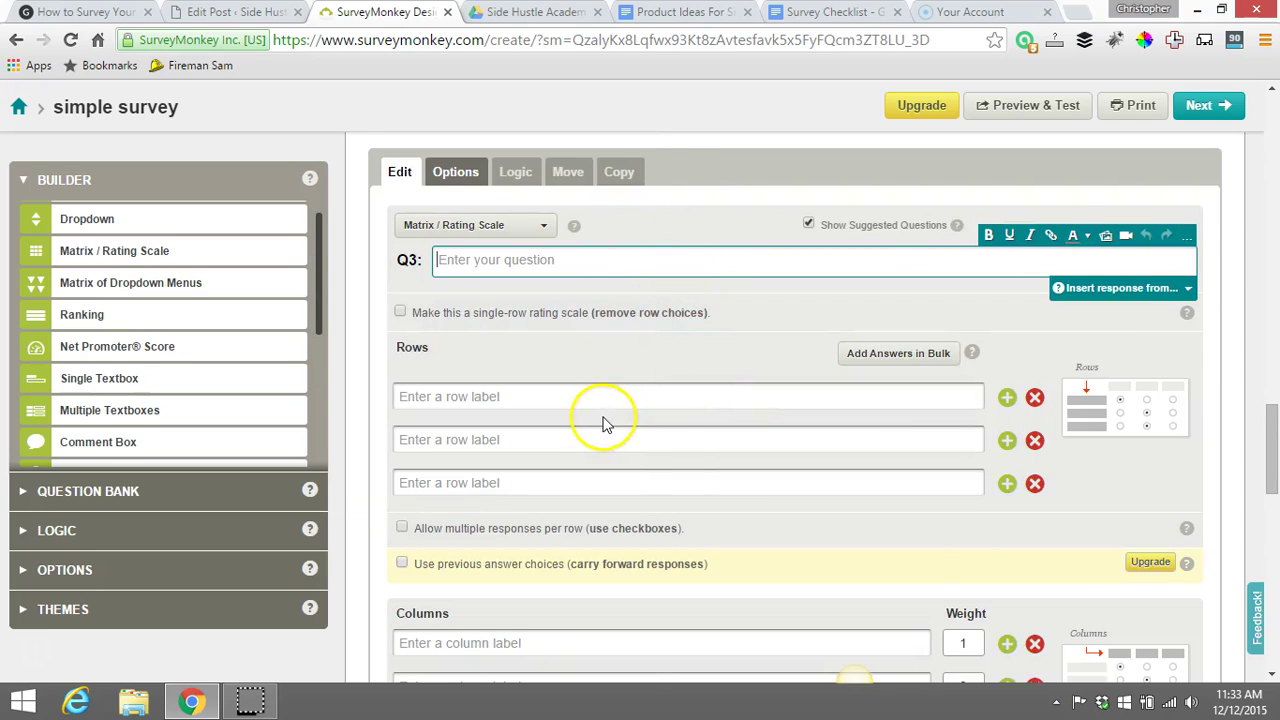
{"action": "scroll", "coordinate": [595, 430], "scroll_direction": "down", "scroll_amount": 1}
{"action": "scroll", "coordinate": [593, 430], "scroll_direction": "up", "scroll_amount": 1}
{"action": "type", "text": "What k"}
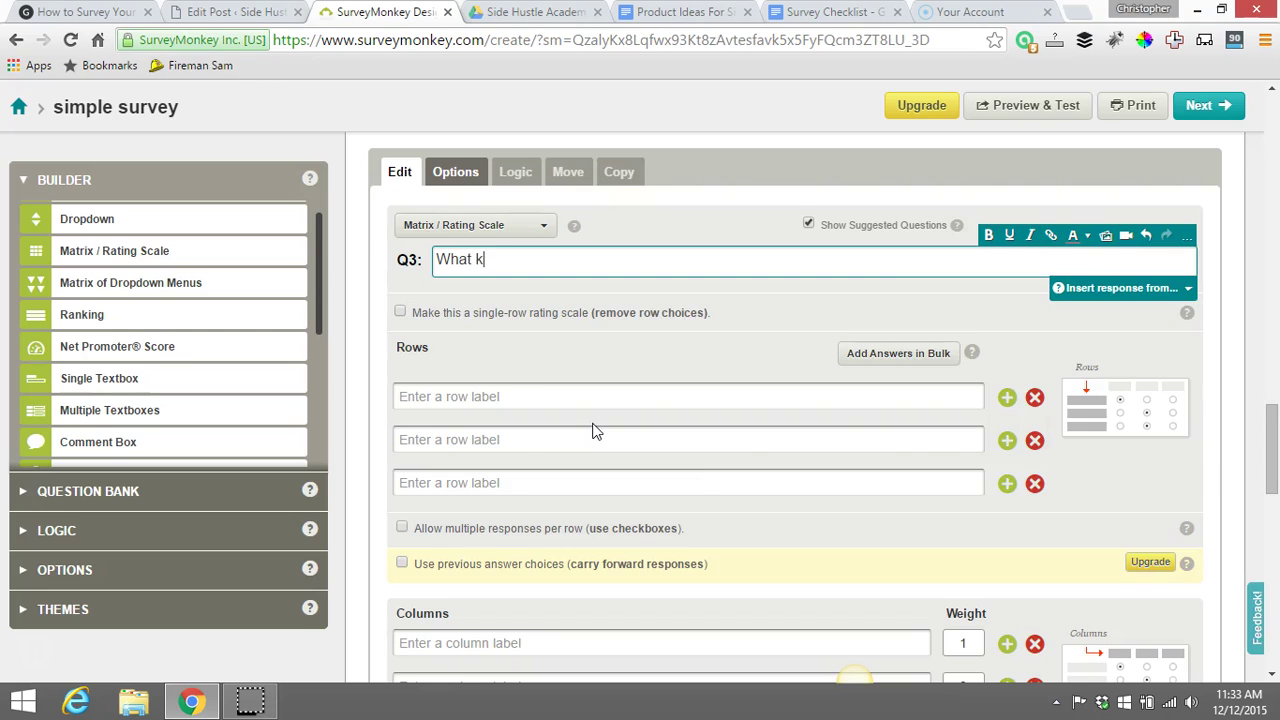
{"action": "type", "text": "ind of con"}
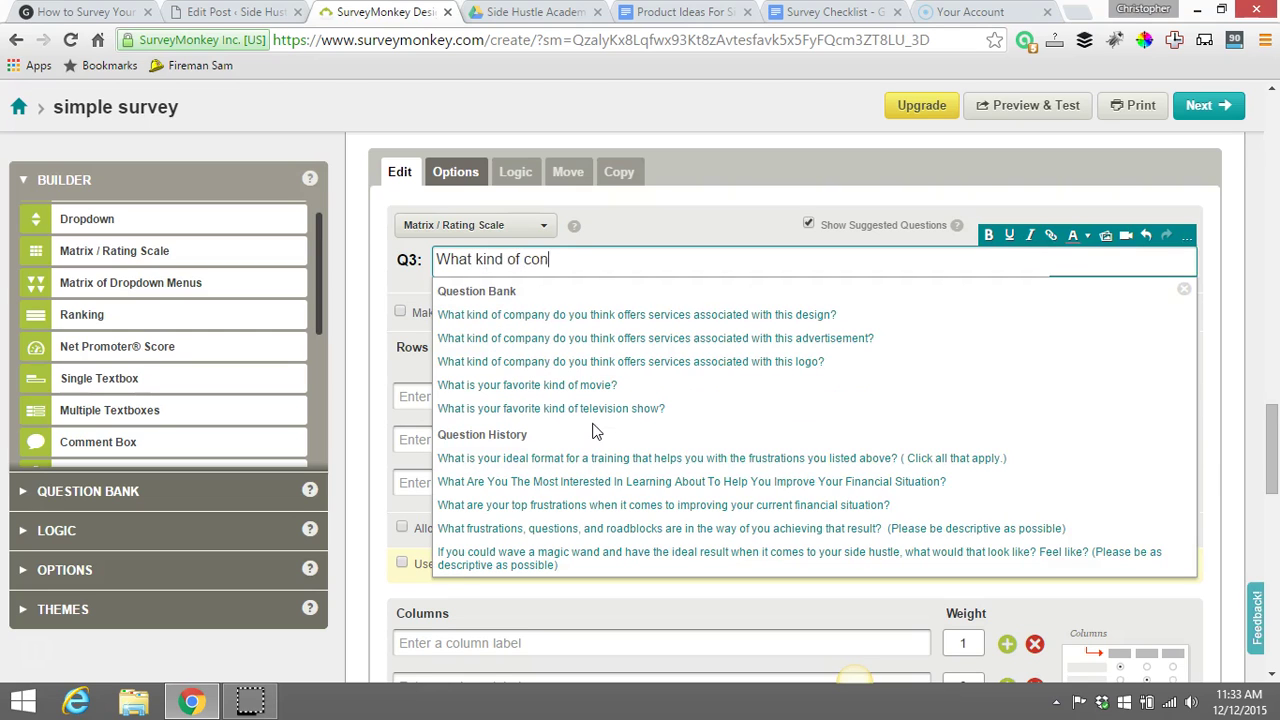
{"action": "type", "text": "tent whoul"}
{"action": "key", "text": "BackSpace"}
{"action": "key", "text": "BackSpace"}
{"action": "key", "text": "BackSpace"}
{"action": "key", "text": "BackSpace"}
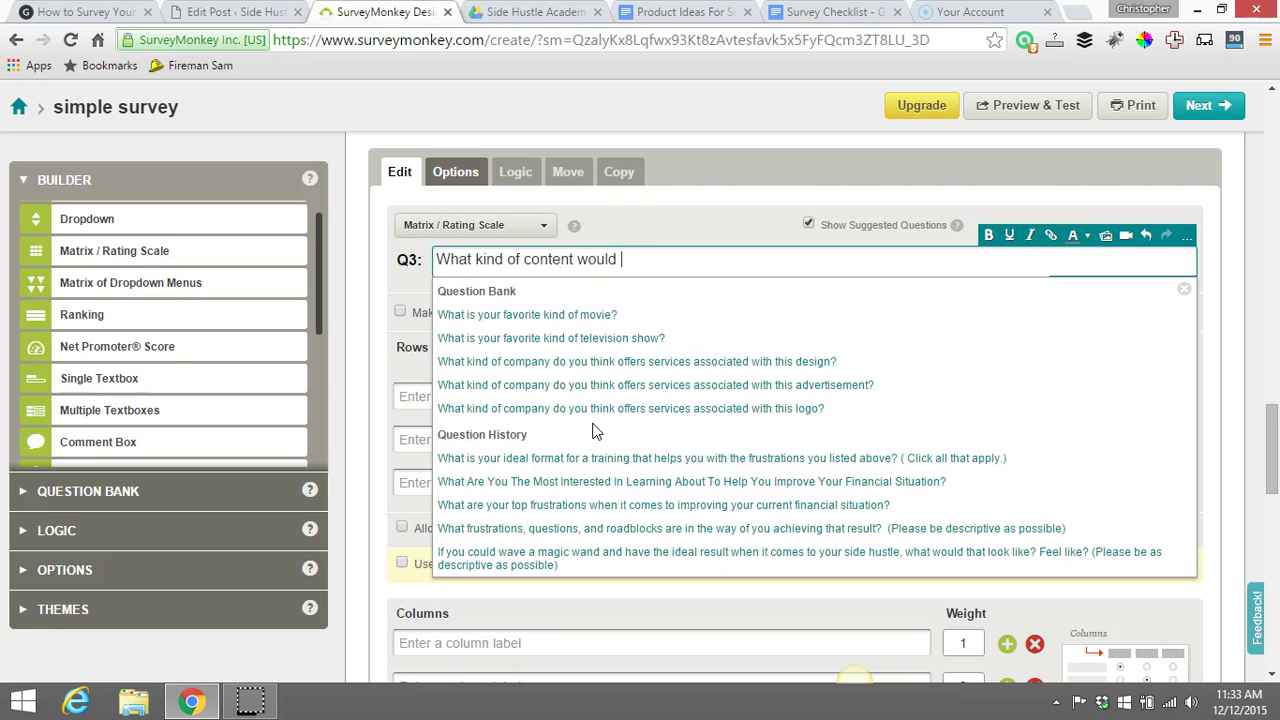
{"action": "type", "text": "you li"}
{"action": "type", "text": "k"}
{"action": "key", "text": "BackSpace"}
{"action": "type", "text": "like me to "}
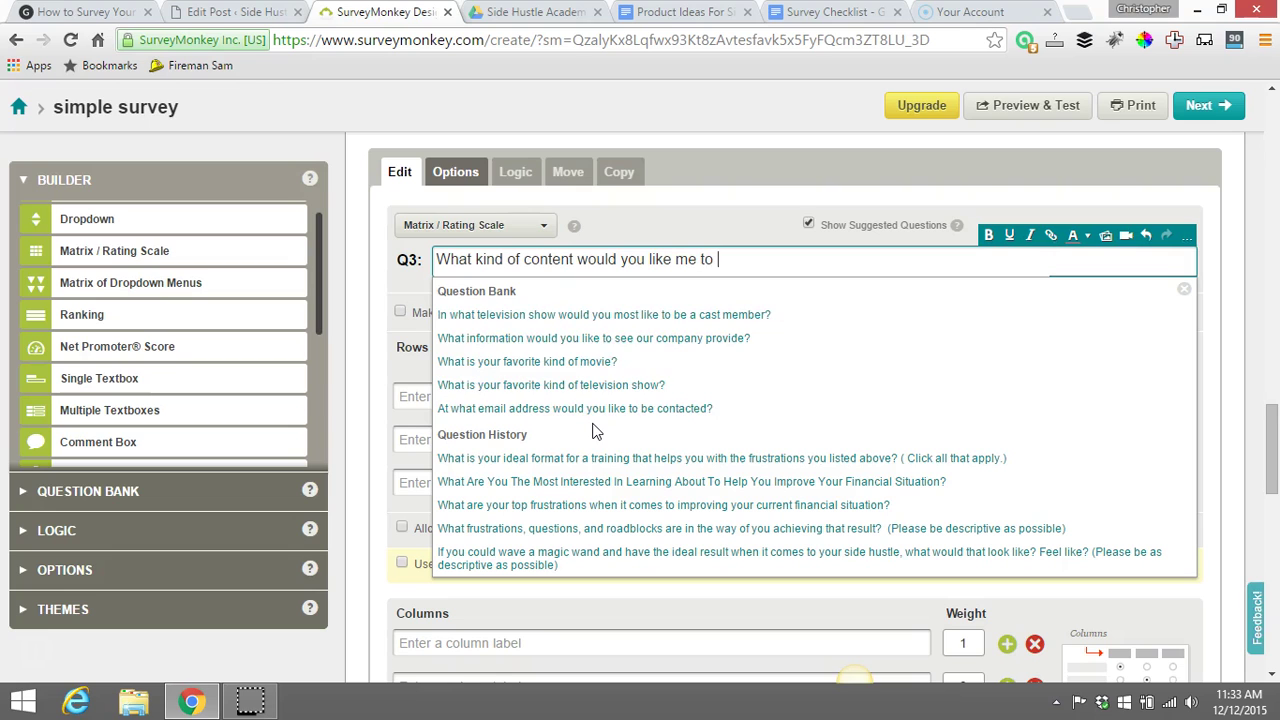
{"action": "type", "text": "create?"}
{"action": "left_click", "coordinate": [655, 222]}
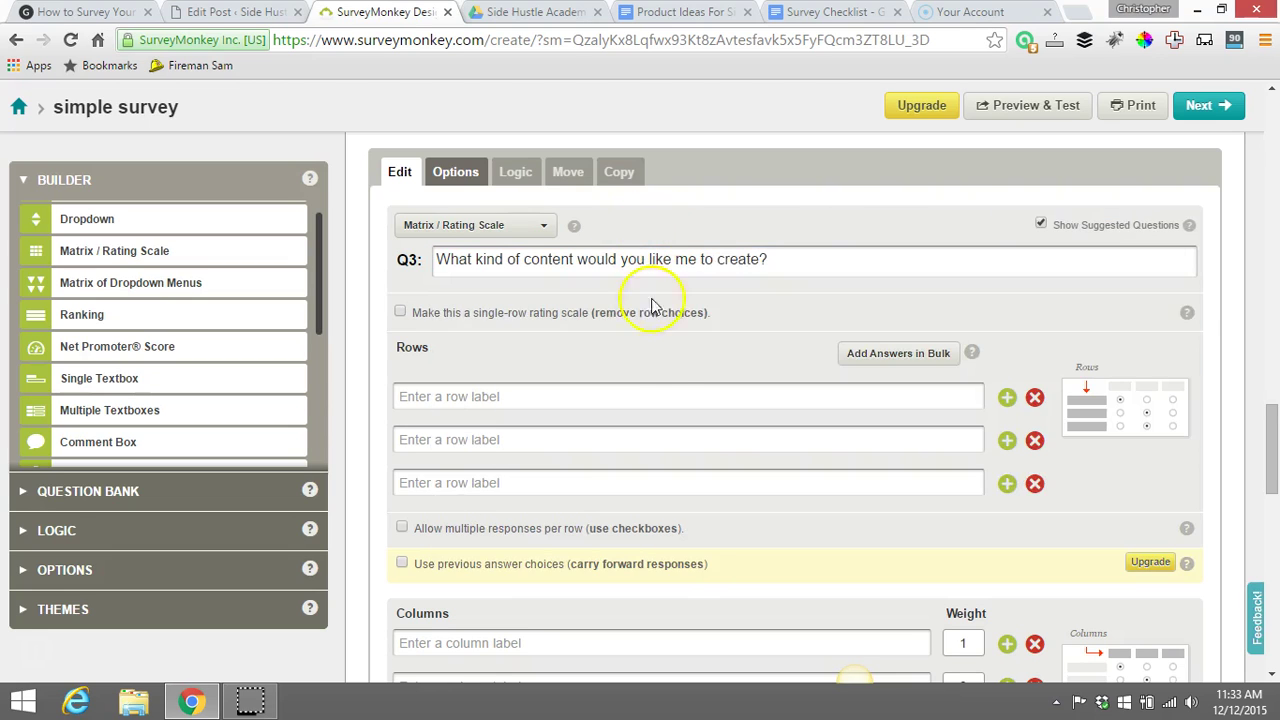
{"action": "scroll", "coordinate": [655, 355], "scroll_direction": "down", "scroll_amount": 1}
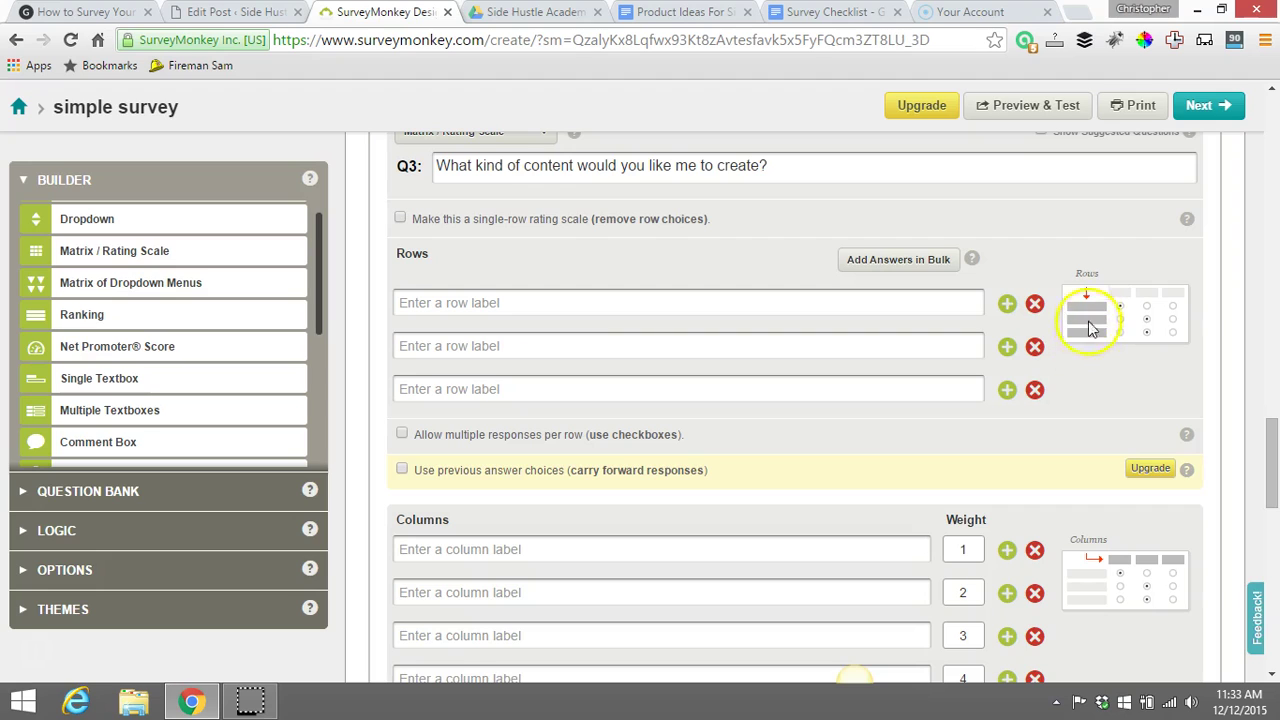
Enter matrix rows opt in offers, email funnels and creating products, fixing the 'produts' typo.
{"action": "left_click", "coordinate": [614, 305]}
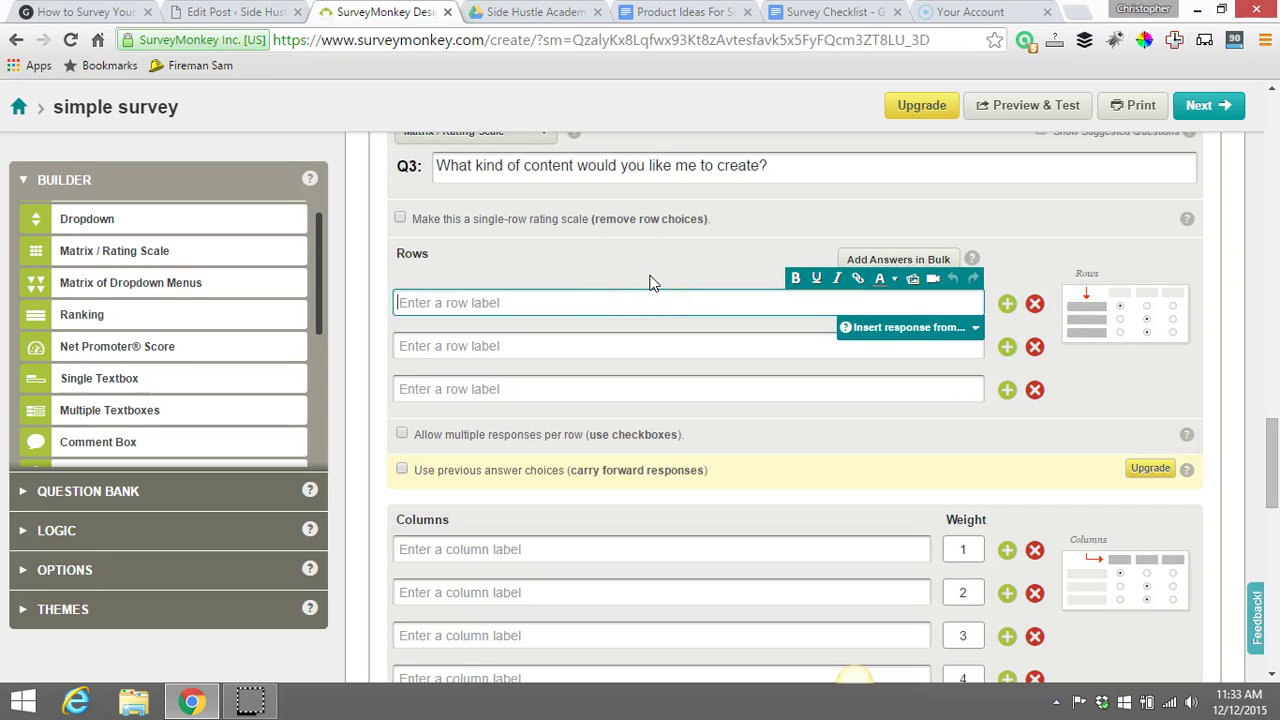
{"action": "type", "text": "opt in offers"}
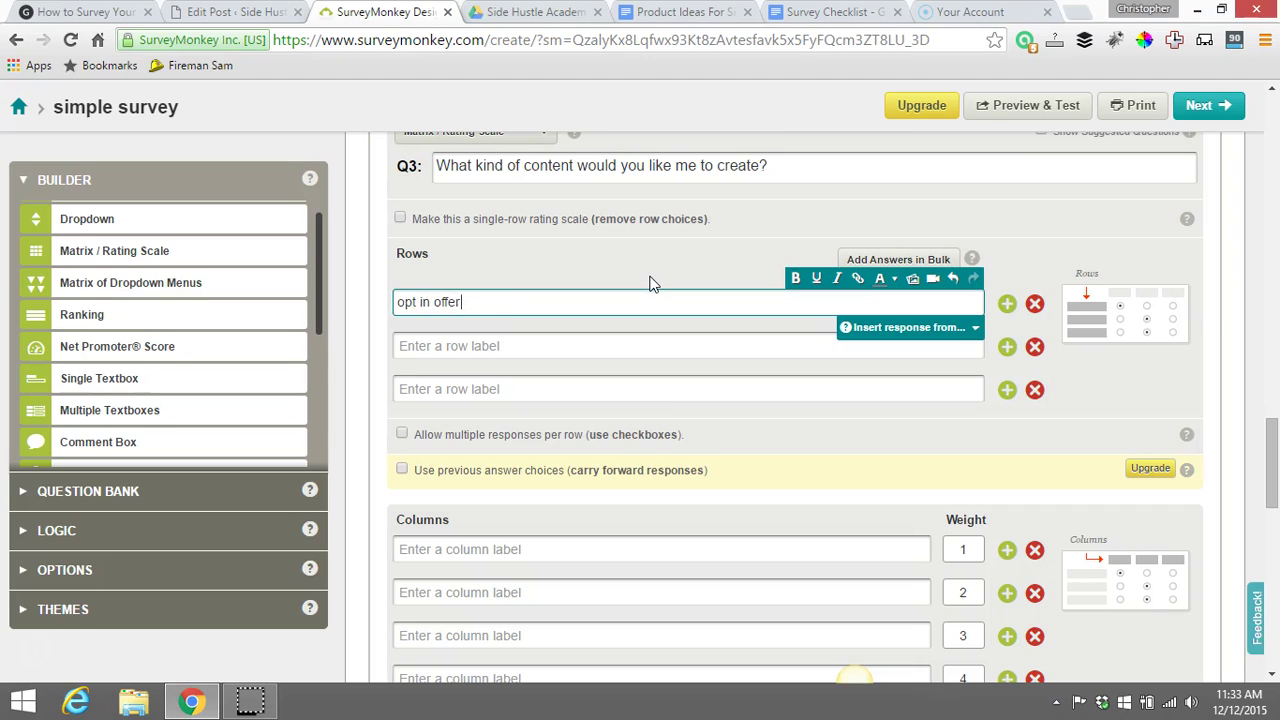
{"action": "left_click", "coordinate": [603, 349]}
{"action": "type", "text": "email funnels"}
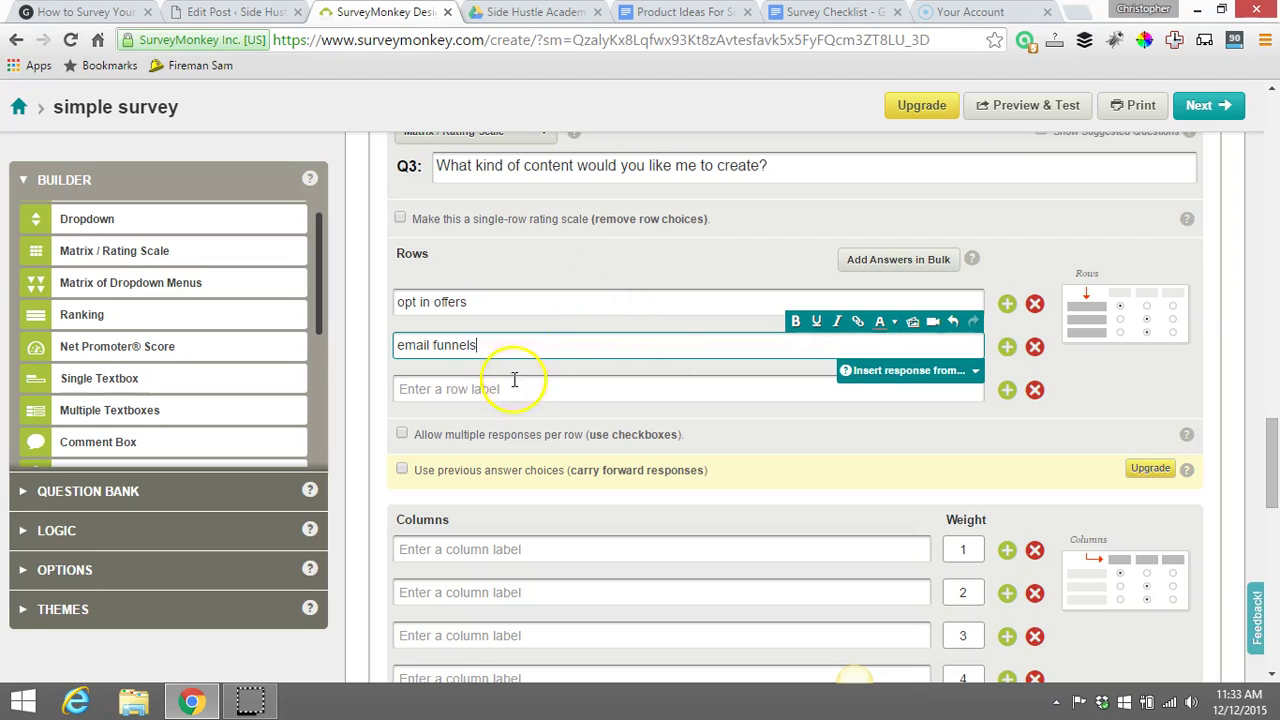
{"action": "left_click", "coordinate": [514, 386]}
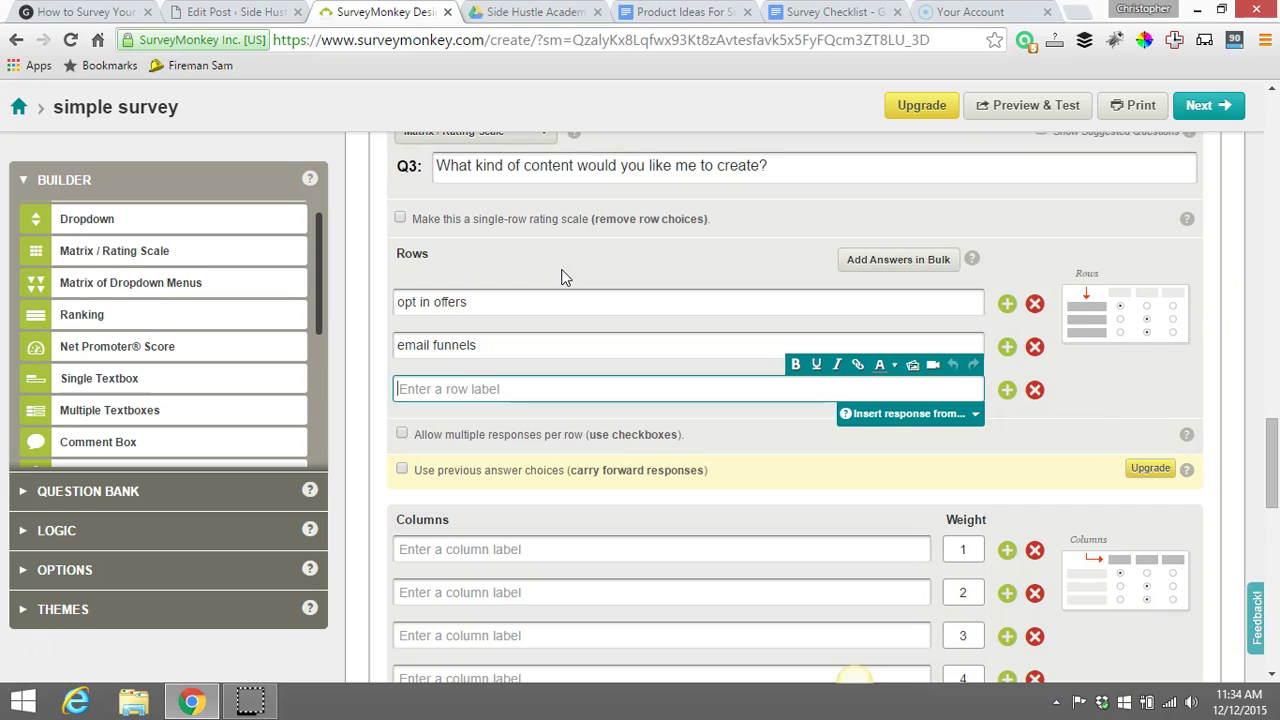
{"action": "type", "text": "creating pro"}
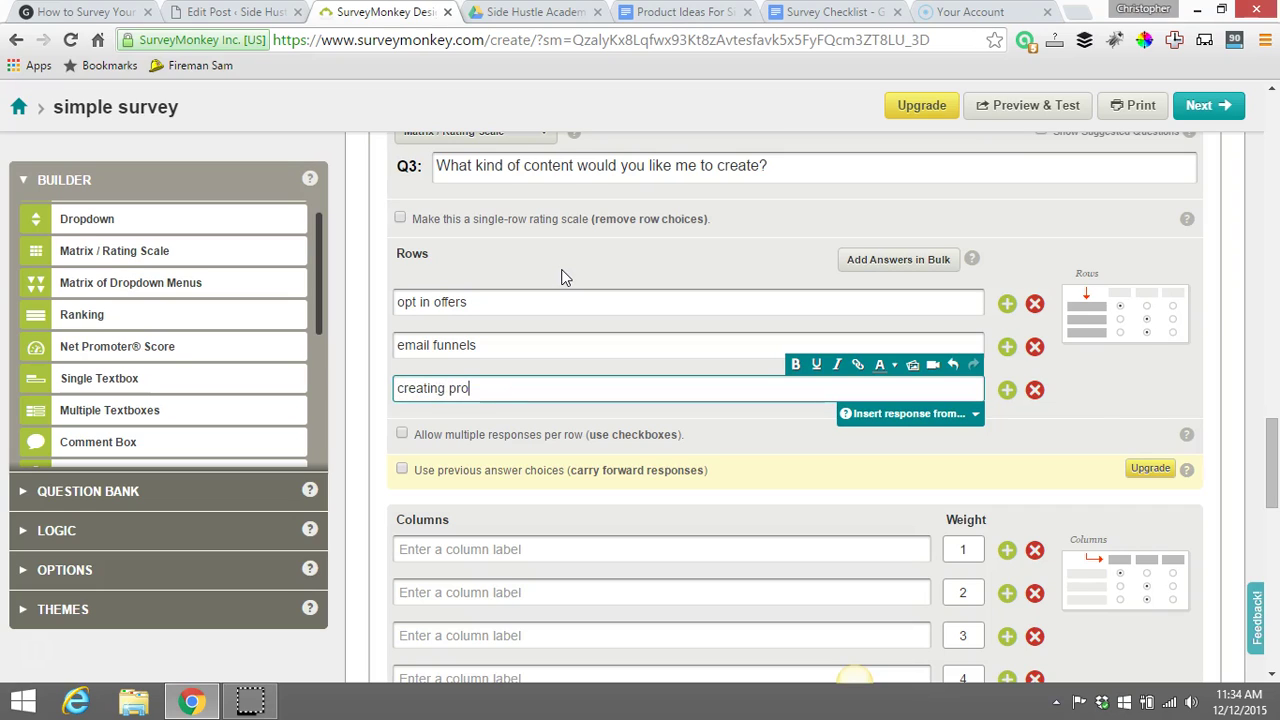
{"action": "type", "text": "duts"}
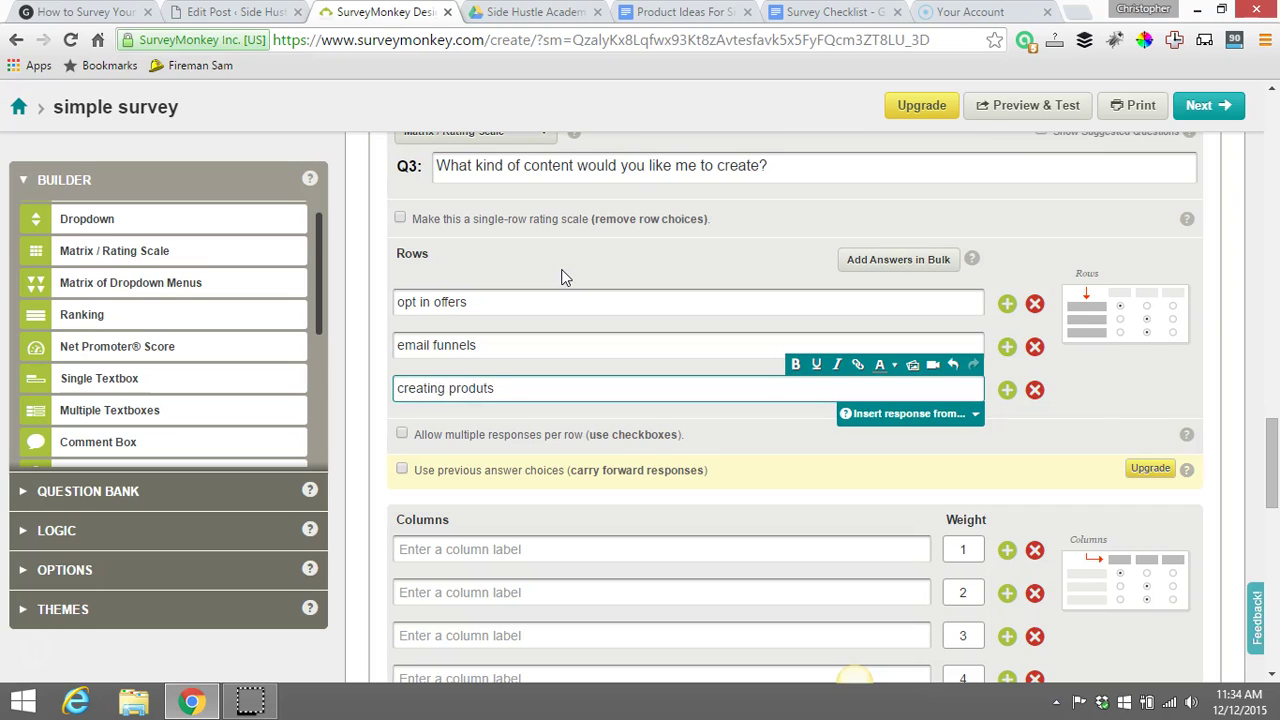
{"action": "left_click", "coordinate": [482, 400]}
{"action": "type", "text": "c"}
Turn 'Allow multiple responses per row' on, then back off.
{"action": "scroll", "coordinate": [611, 399], "scroll_direction": "down", "scroll_amount": 1}
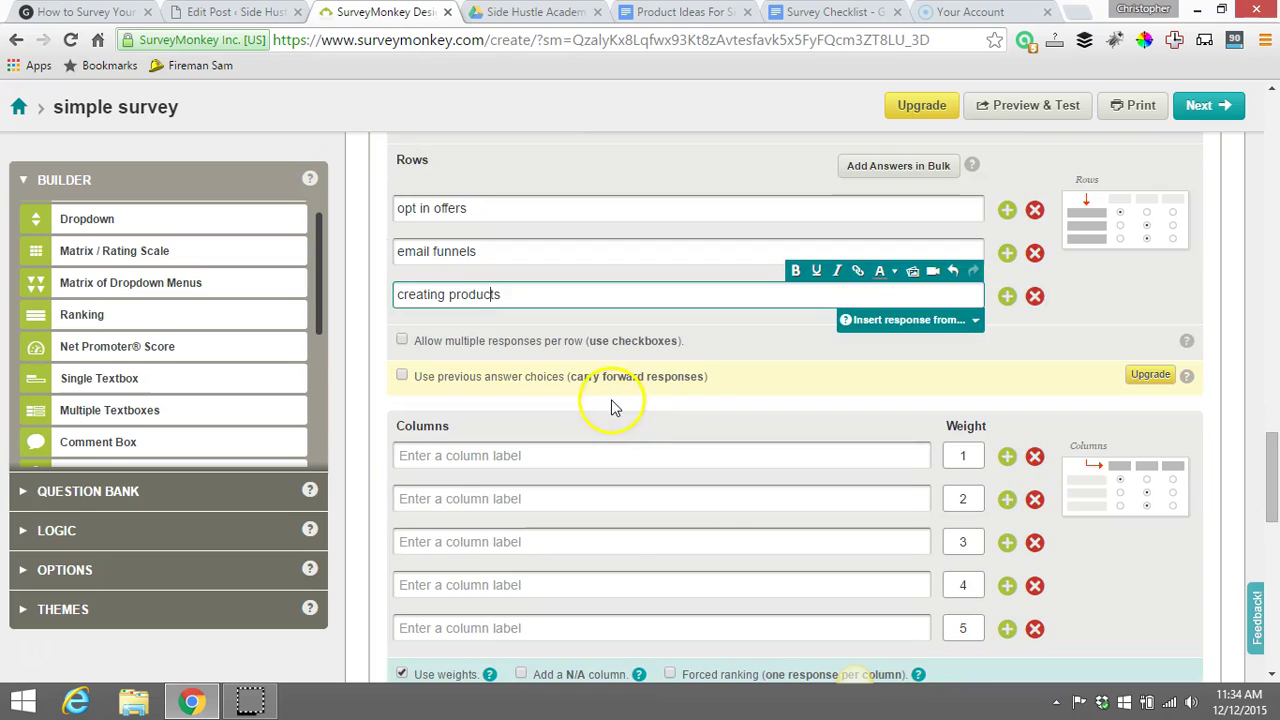
{"action": "scroll", "coordinate": [605, 395], "scroll_direction": "down", "scroll_amount": 1}
{"action": "scroll", "coordinate": [595, 392], "scroll_direction": "up", "scroll_amount": 1}
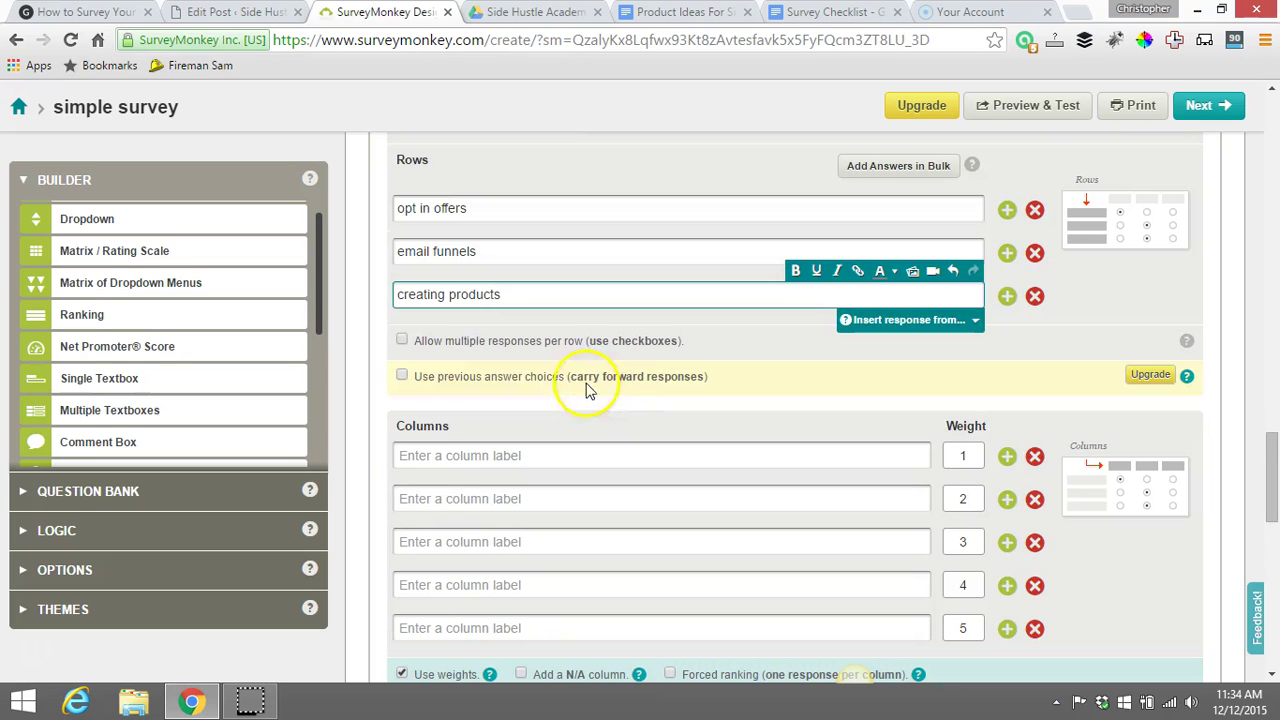
{"action": "left_click", "coordinate": [401, 341]}
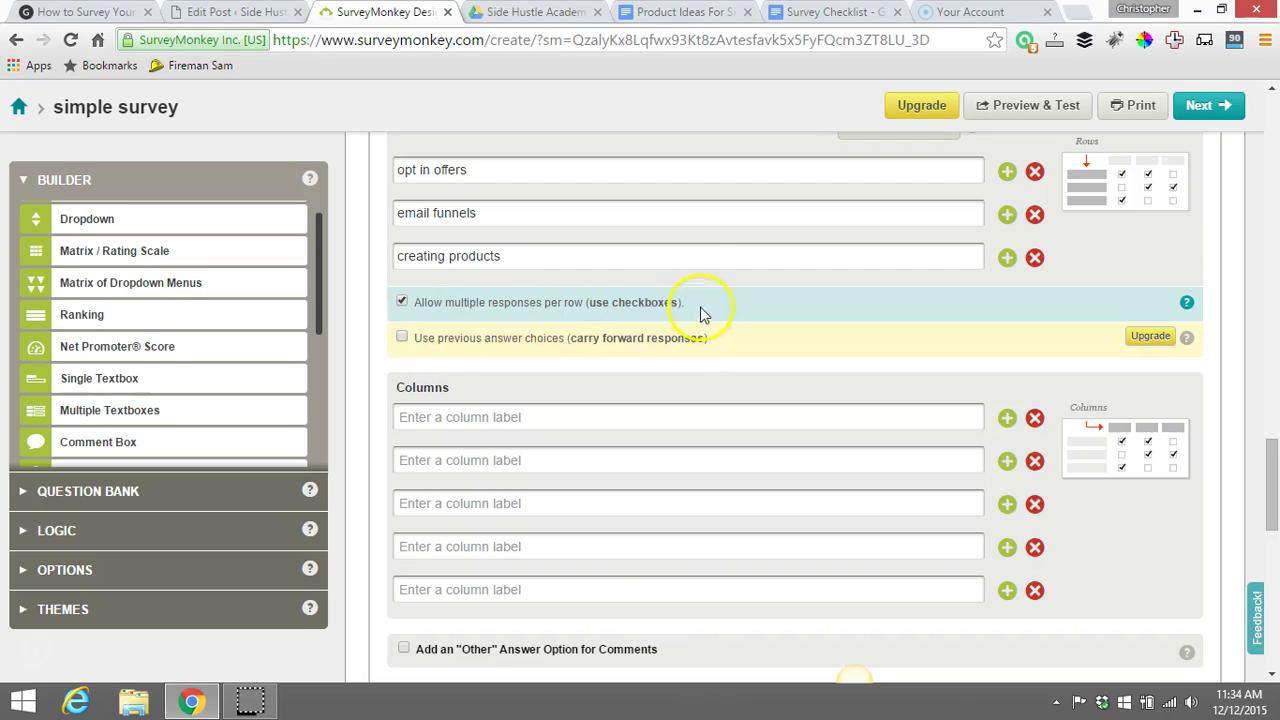
{"action": "scroll", "coordinate": [594, 310], "scroll_direction": "up", "scroll_amount": 1}
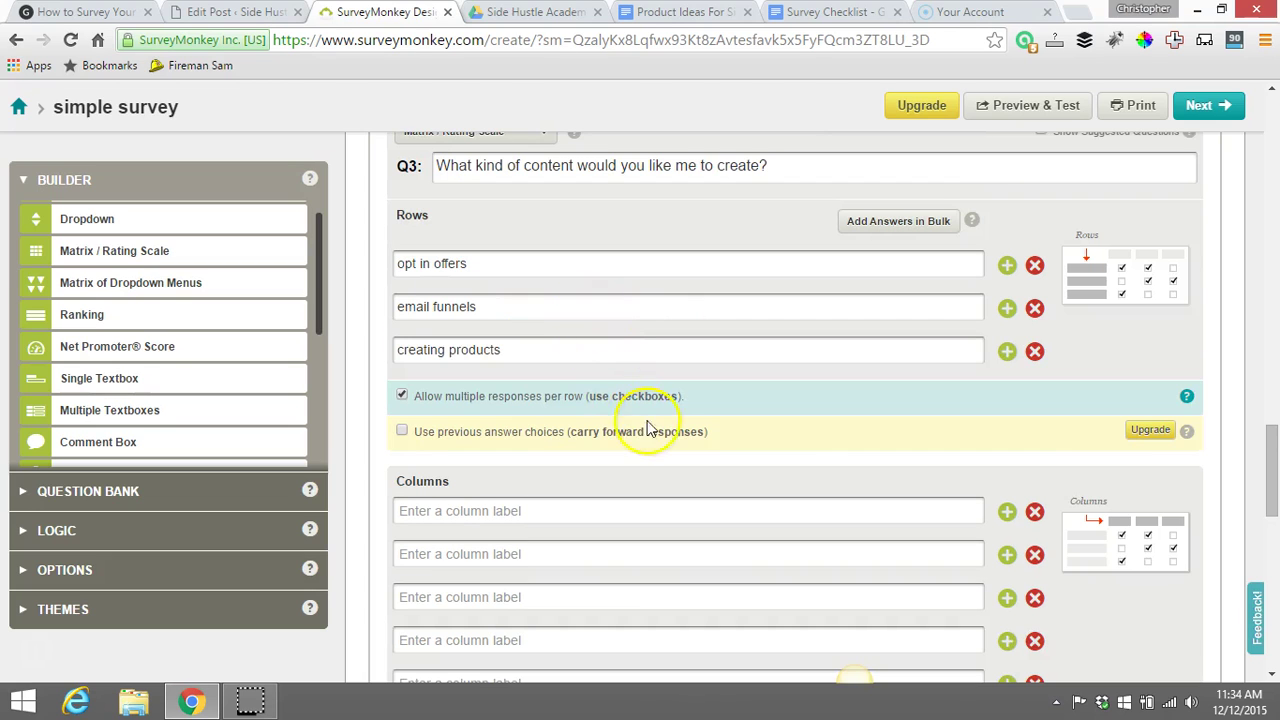
{"action": "left_click", "coordinate": [401, 395]}
{"action": "scroll", "coordinate": [590, 465], "scroll_direction": "down", "scroll_amount": 2}
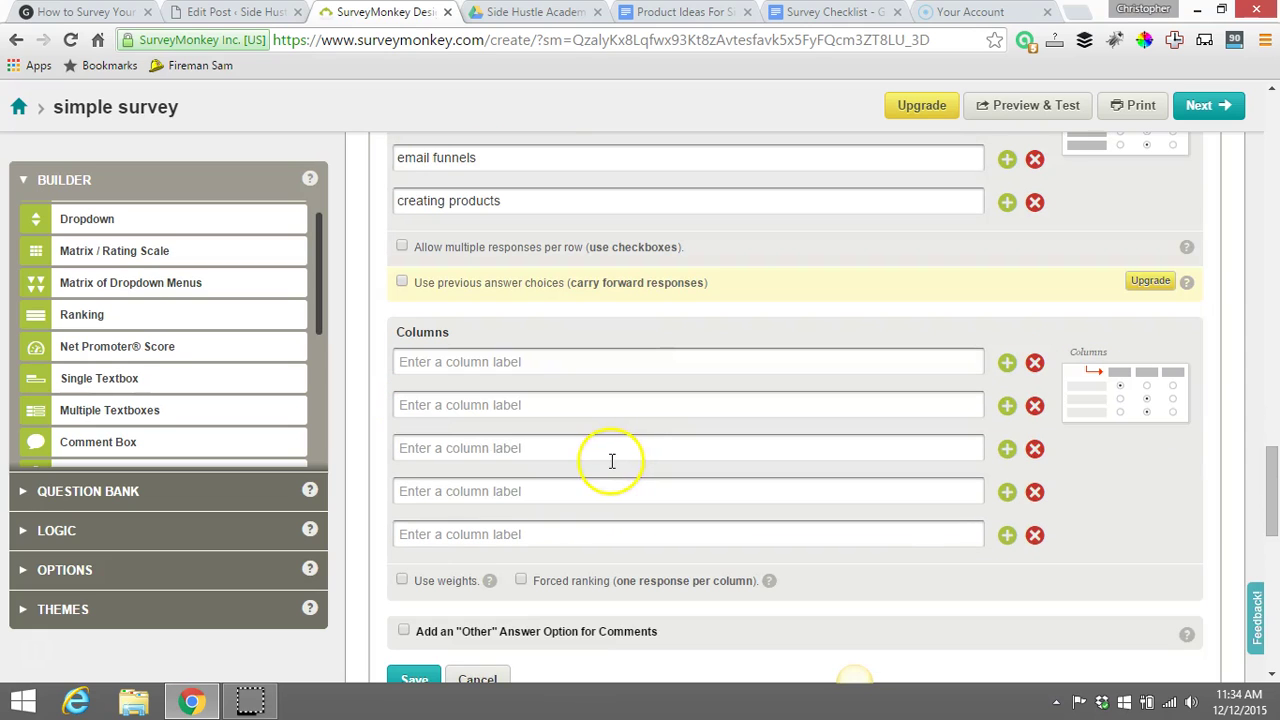
Label matrix columns Not interested, Somewhat Interested and Very Interested, and delete the two blank columns.
{"action": "left_click", "coordinate": [480, 364]}
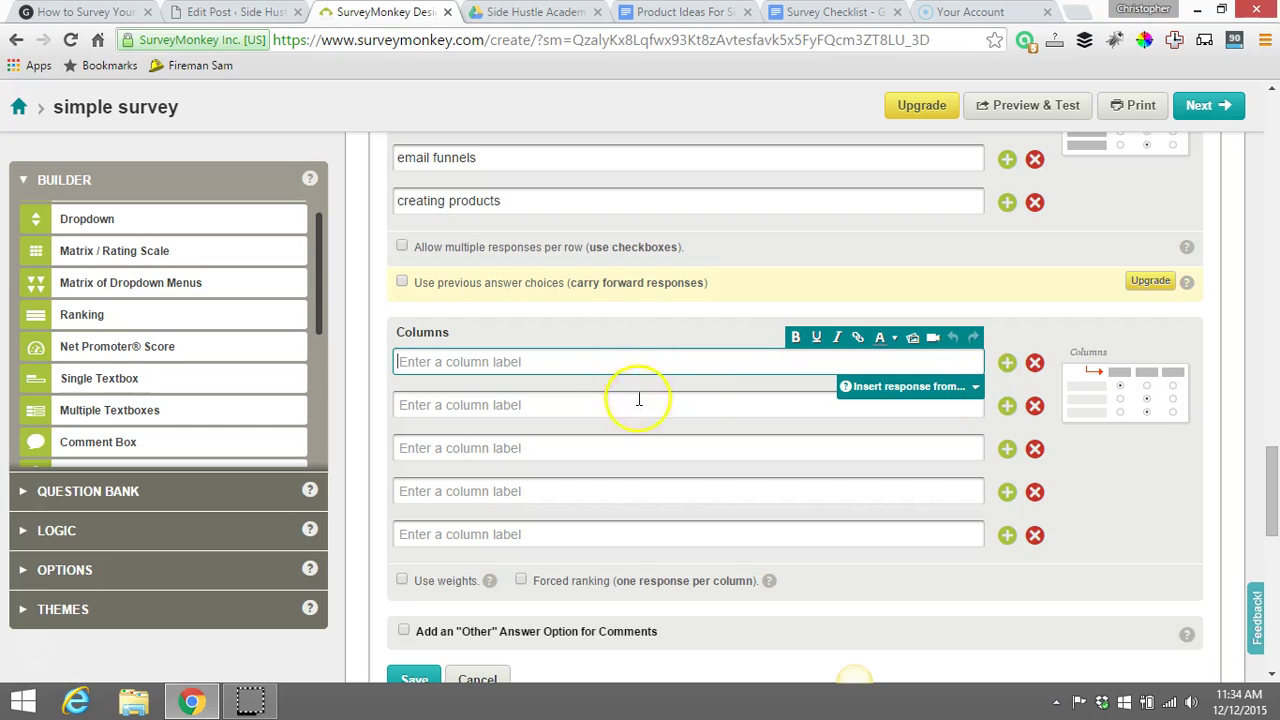
{"action": "type", "text": "ot interested"}
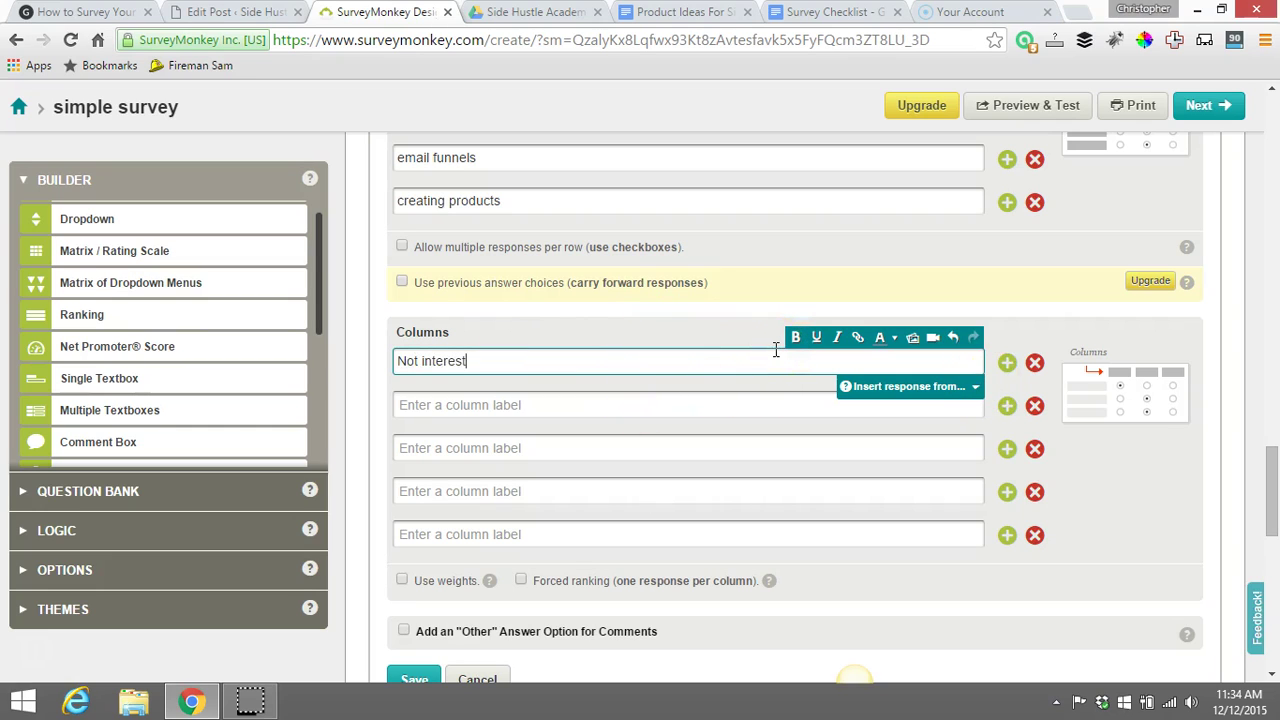
{"action": "left_click", "coordinate": [690, 404]}
{"action": "type", "text": "s"}
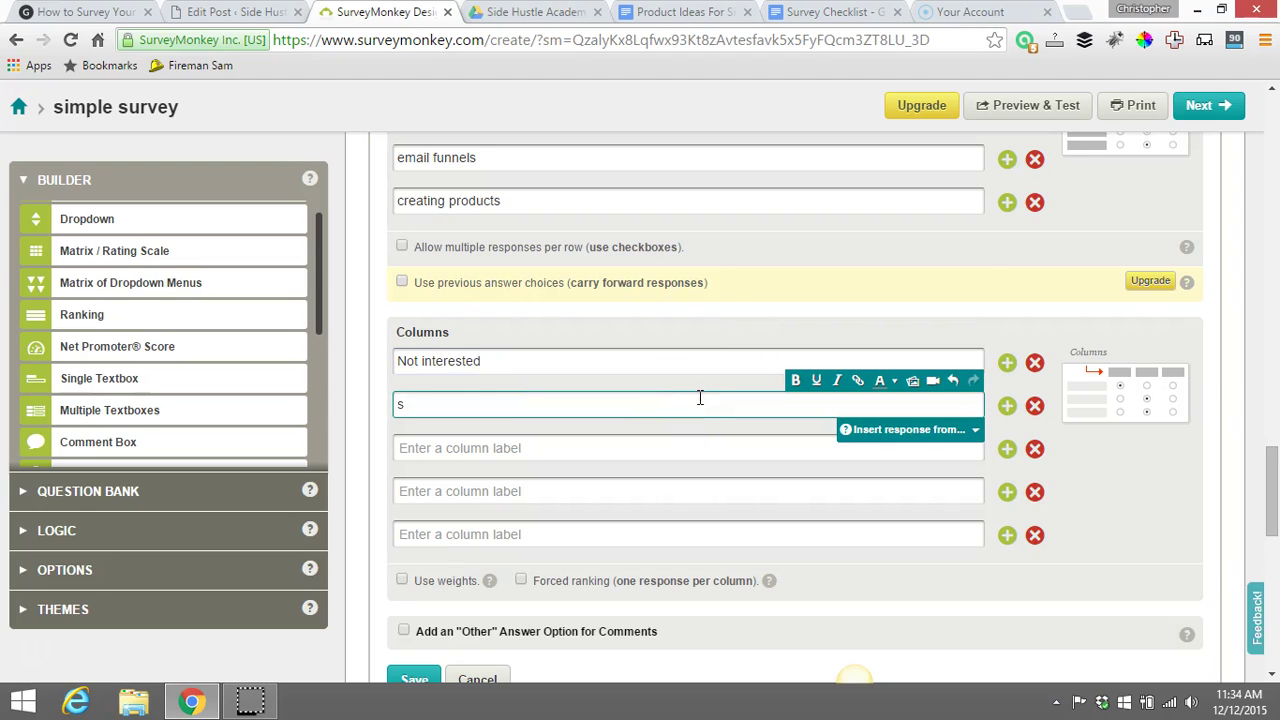
{"action": "key", "text": "BackSpace"}
{"action": "type", "text": "Som"}
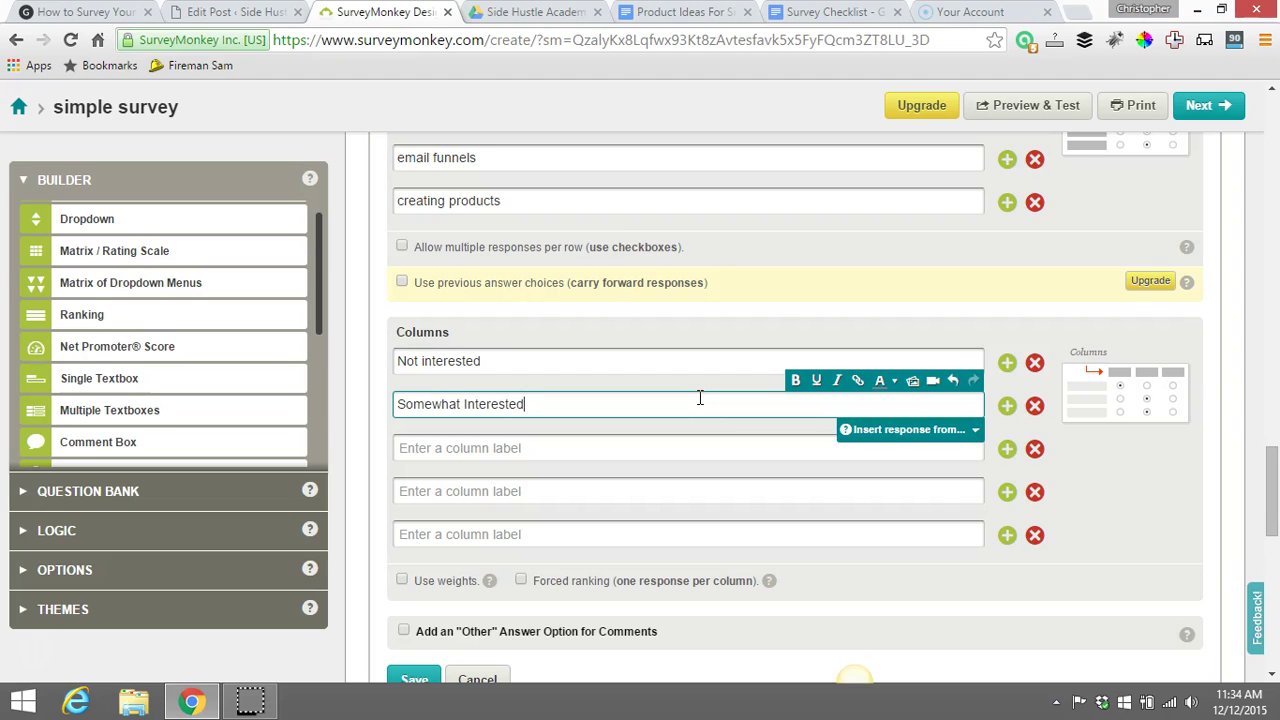
{"action": "type", "text": "ewhat Interested"}
{"action": "left_click", "coordinate": [449, 451]}
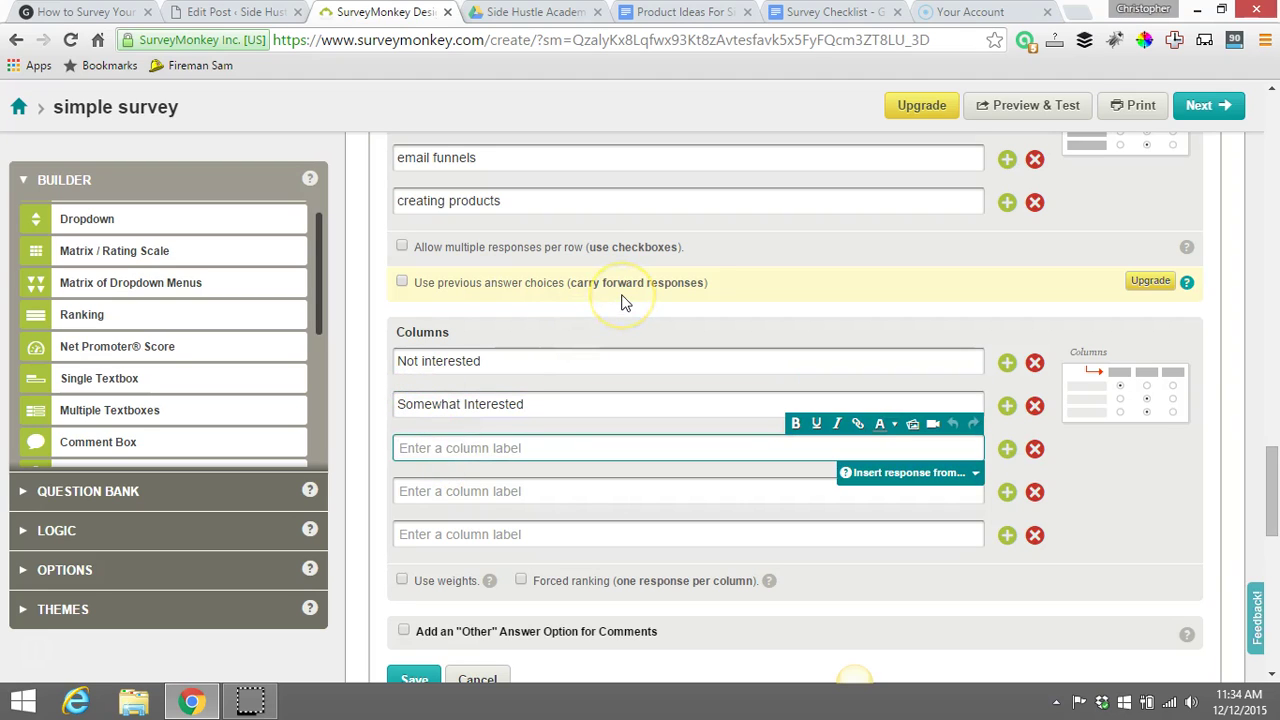
{"action": "type", "text": "Very Intere"}
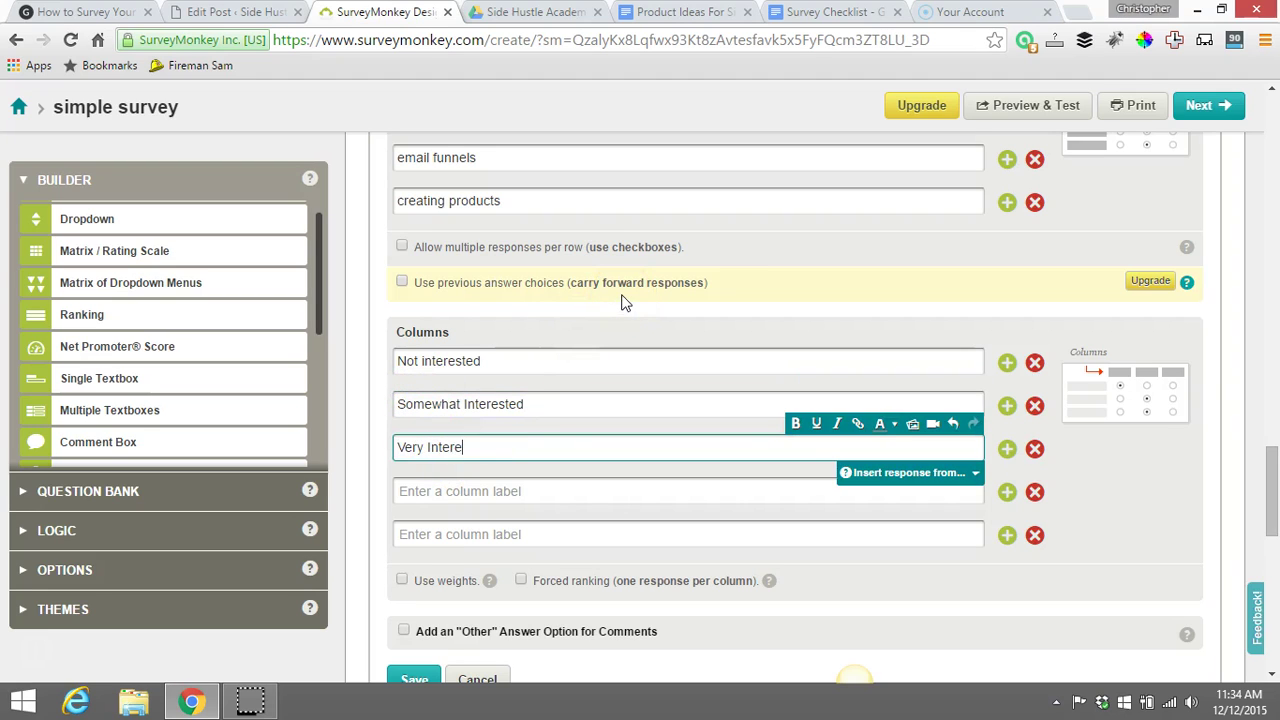
{"action": "type", "text": "sted"}
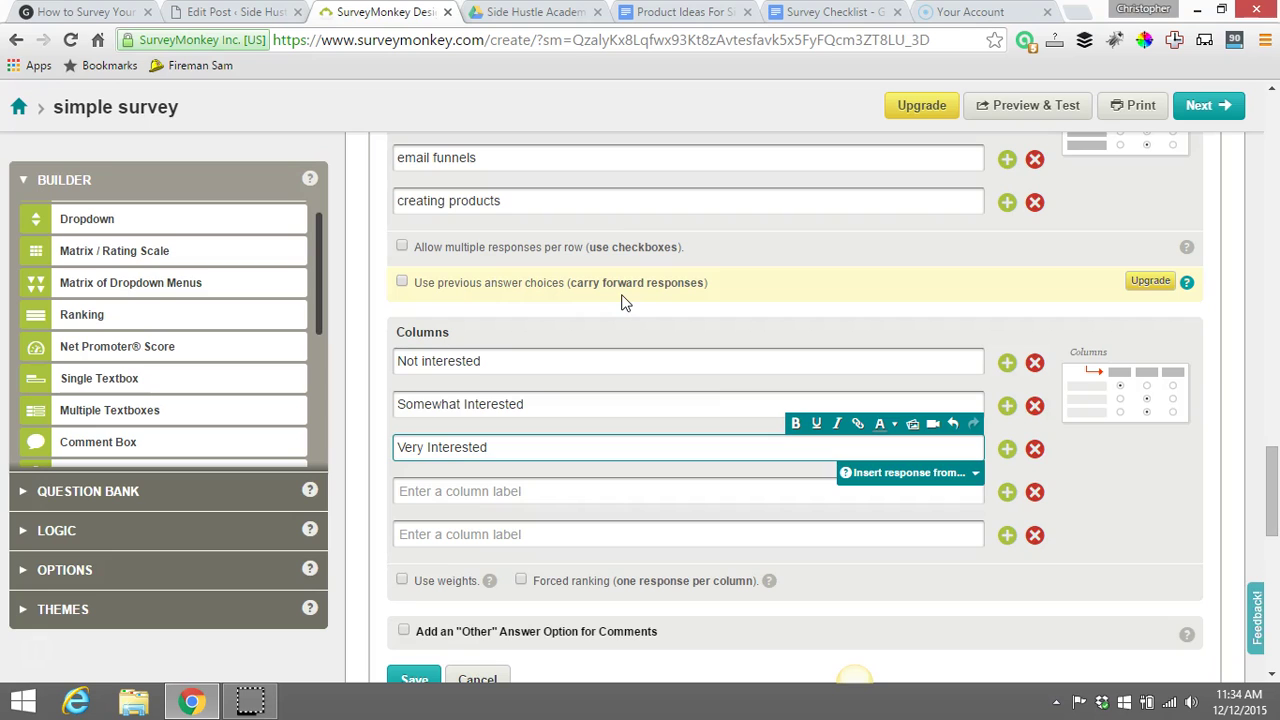
{"action": "left_click", "coordinate": [1034, 534]}
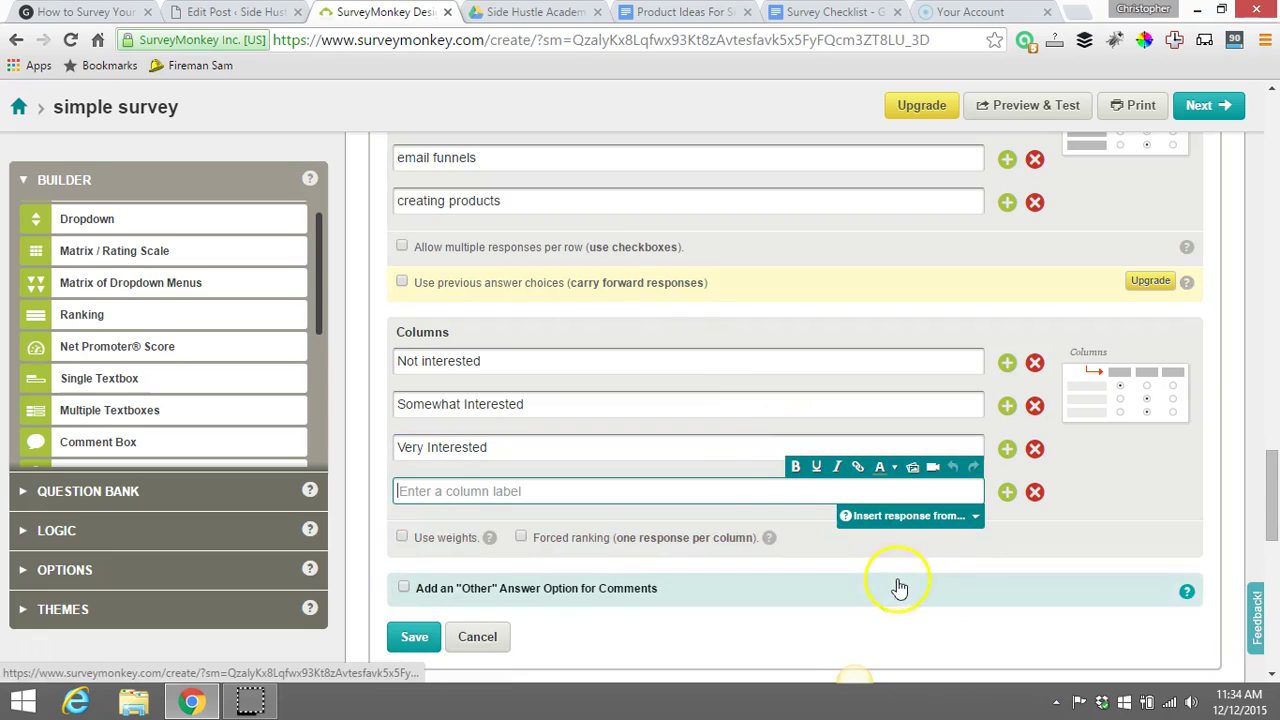
{"action": "left_click", "coordinate": [1034, 492]}
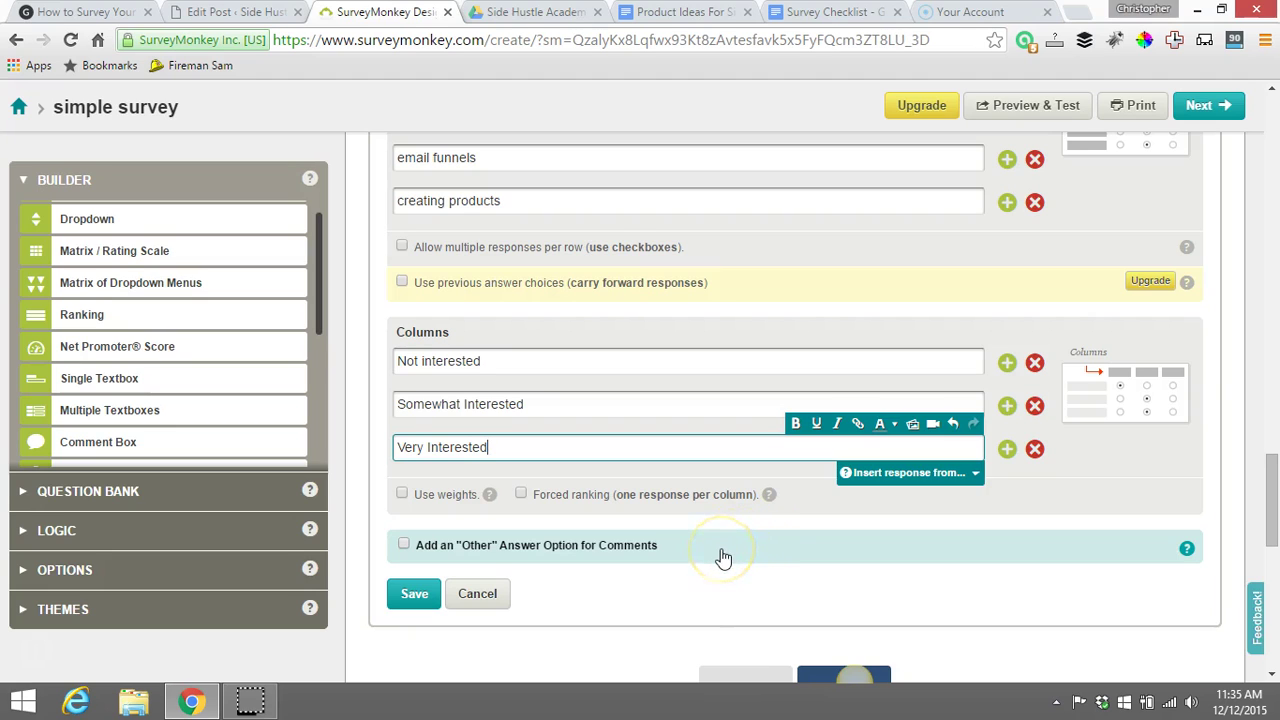
Save matrix question 3 and view its three-by-three grid on page 3.
{"action": "left_click", "coordinate": [414, 594]}
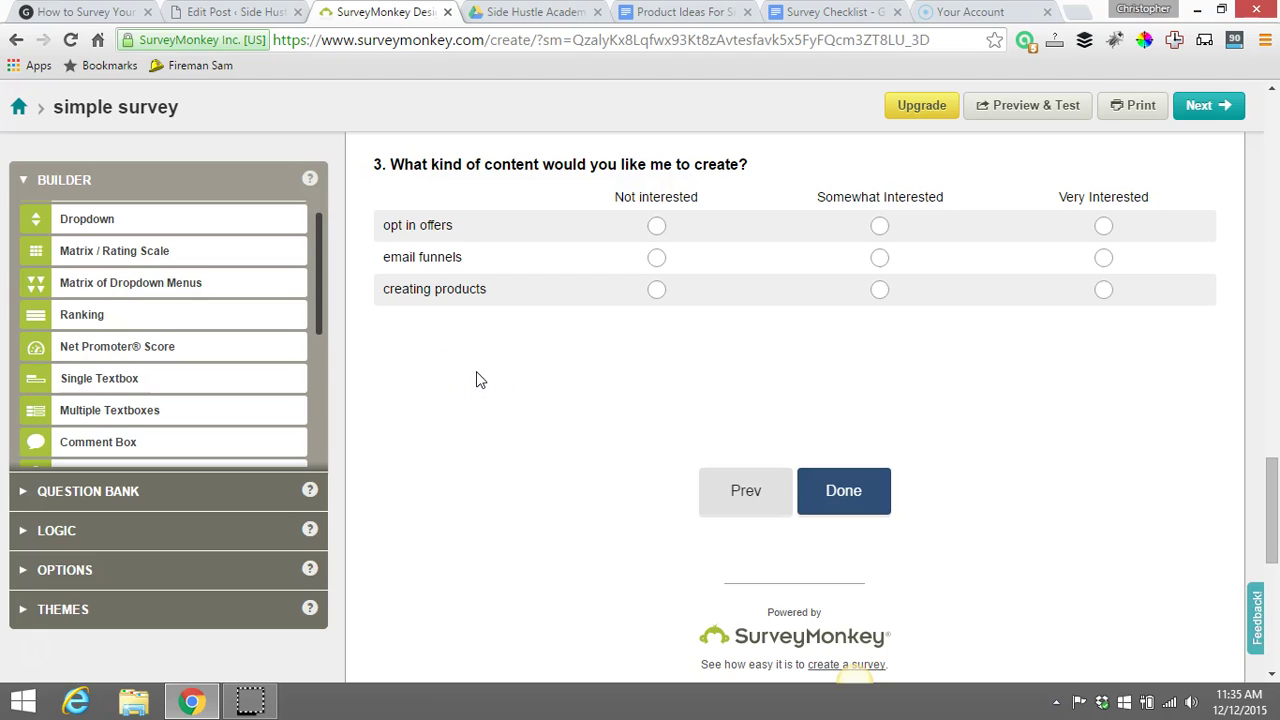
{"action": "scroll", "coordinate": [476, 375], "scroll_direction": "up", "scroll_amount": 1}
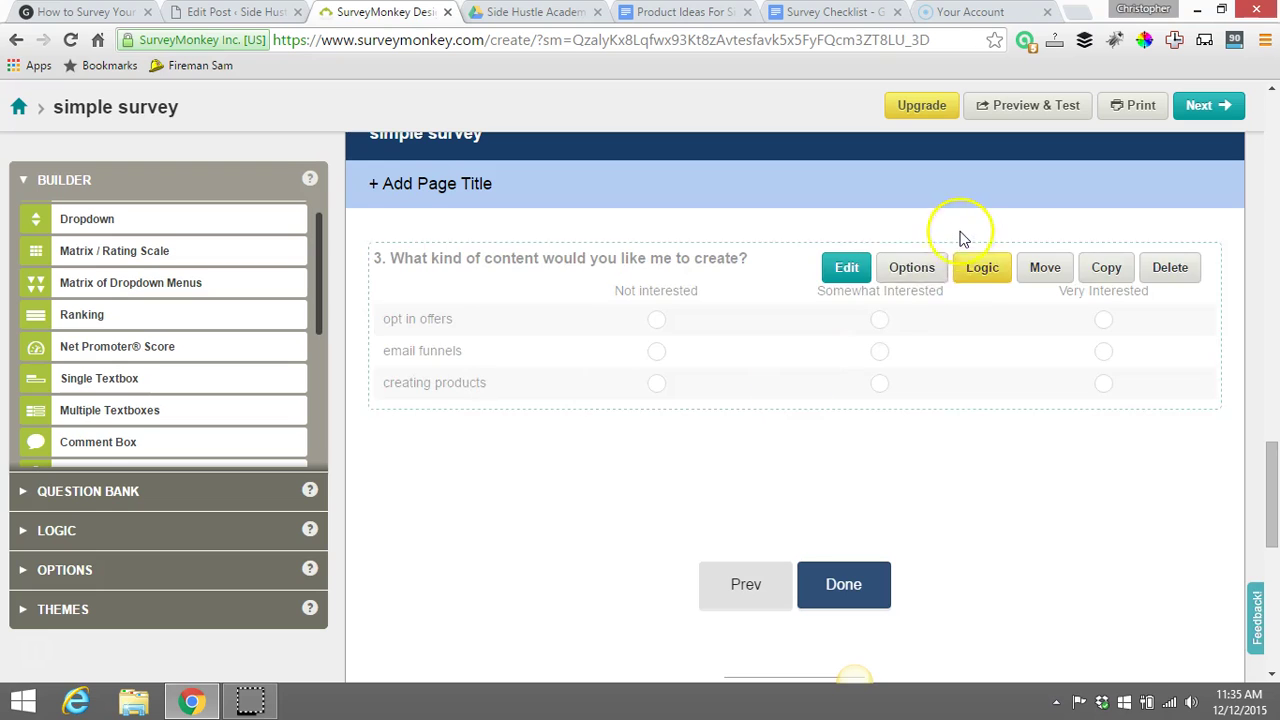
Preview the survey: answer Yes, pass question 2, rate rows Not/Somewhat/Very Interested, and finish.
{"action": "left_click", "coordinate": [1005, 115]}
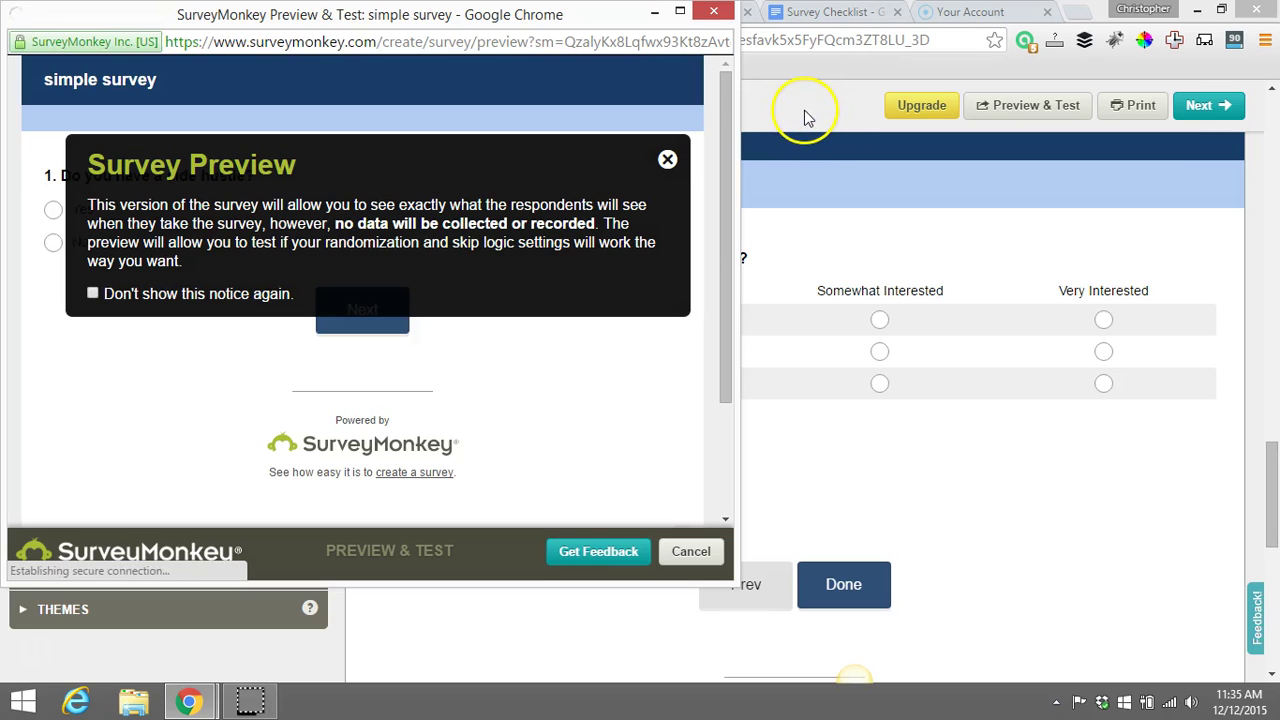
{"action": "left_click", "coordinate": [667, 160]}
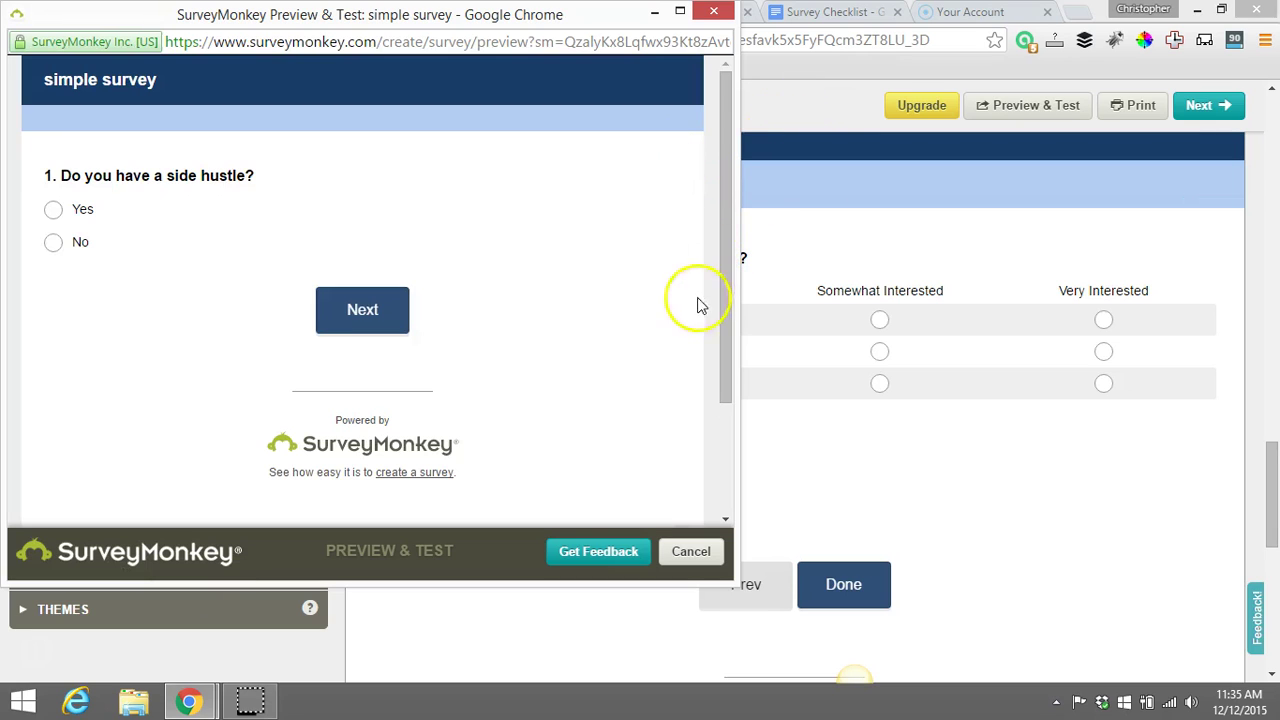
{"action": "left_click", "coordinate": [50, 208]}
{"action": "left_click", "coordinate": [338, 310]}
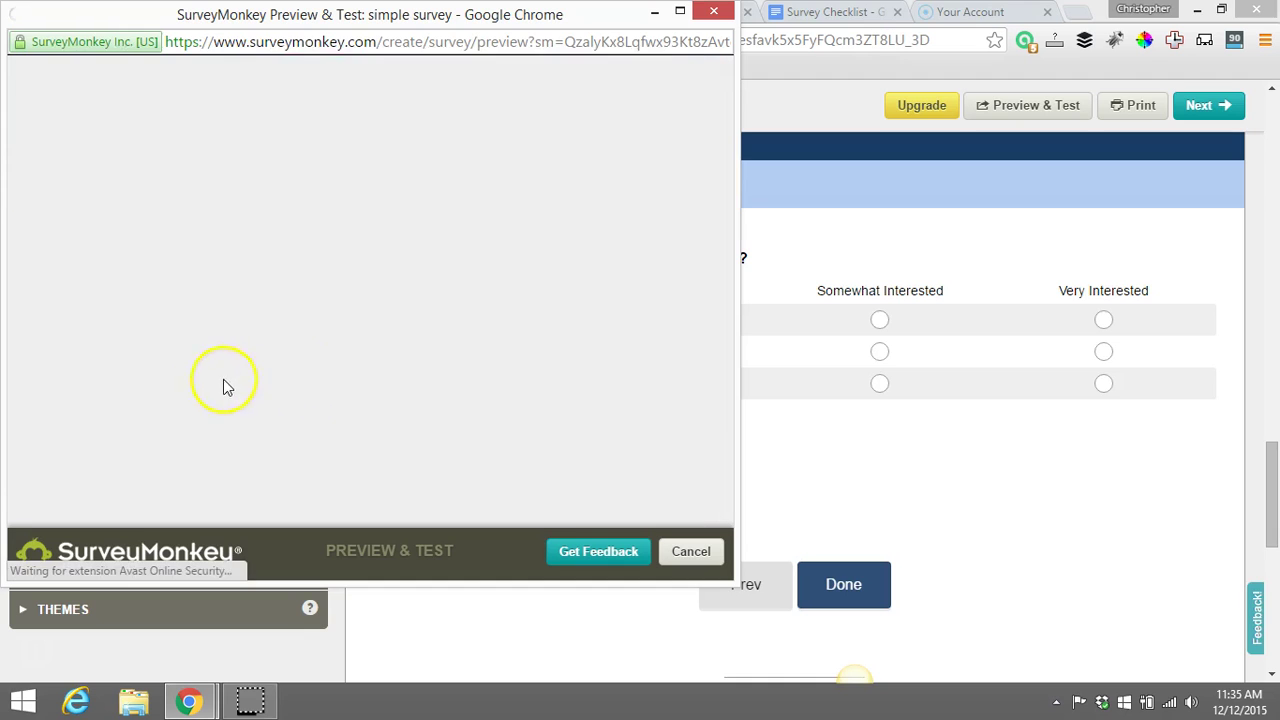
{"action": "left_click", "coordinate": [126, 204]}
{"action": "left_click", "coordinate": [375, 283]}
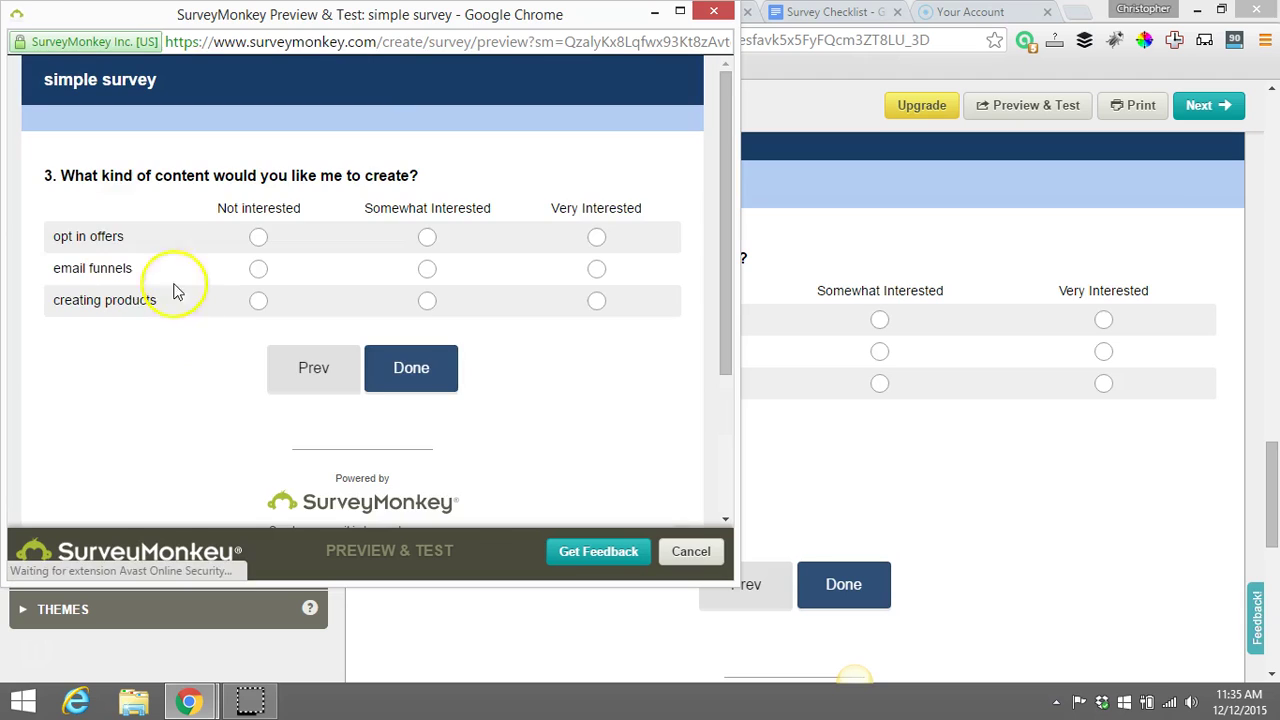
{"action": "left_click", "coordinate": [258, 236]}
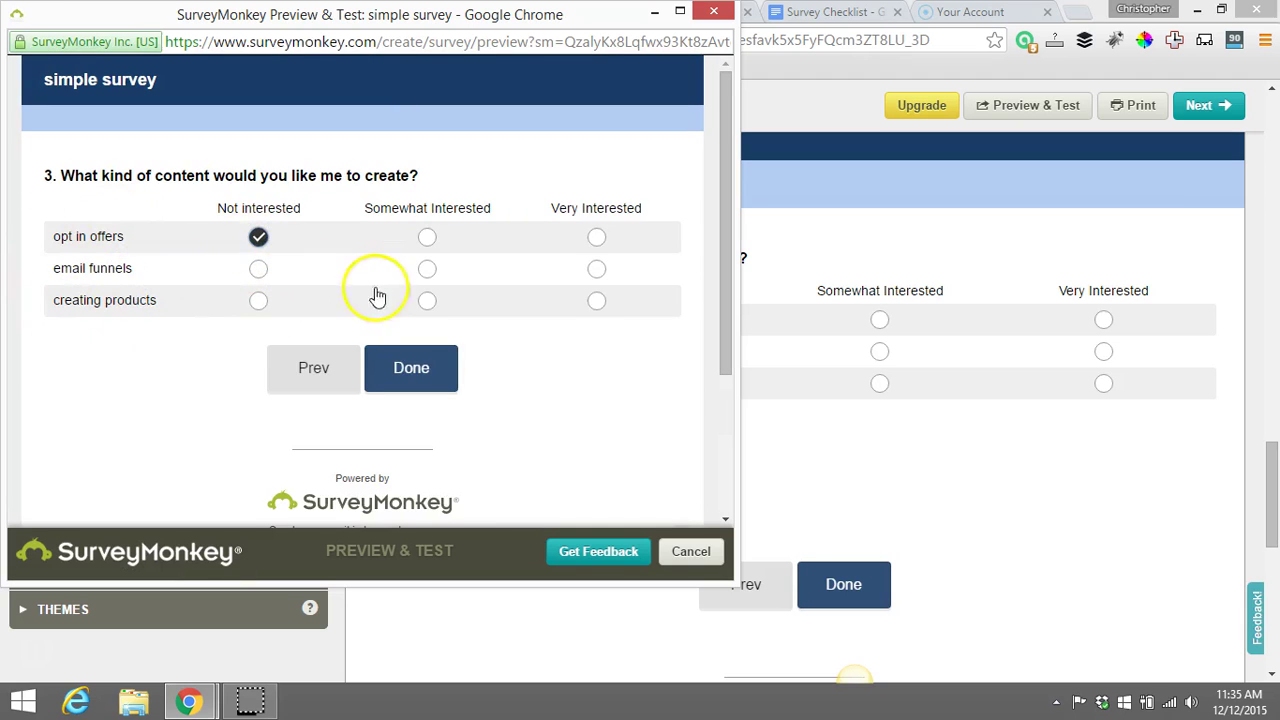
{"action": "left_click", "coordinate": [427, 269]}
{"action": "left_click", "coordinate": [596, 301]}
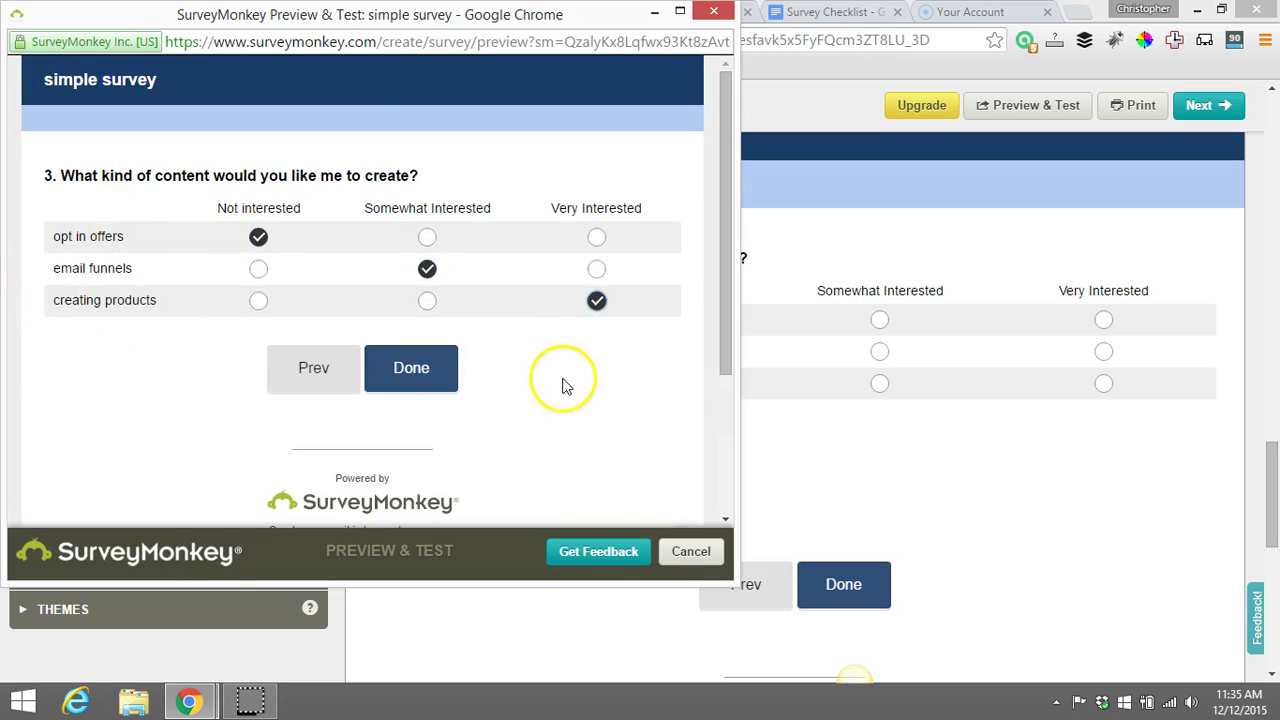
{"action": "left_click", "coordinate": [411, 370]}
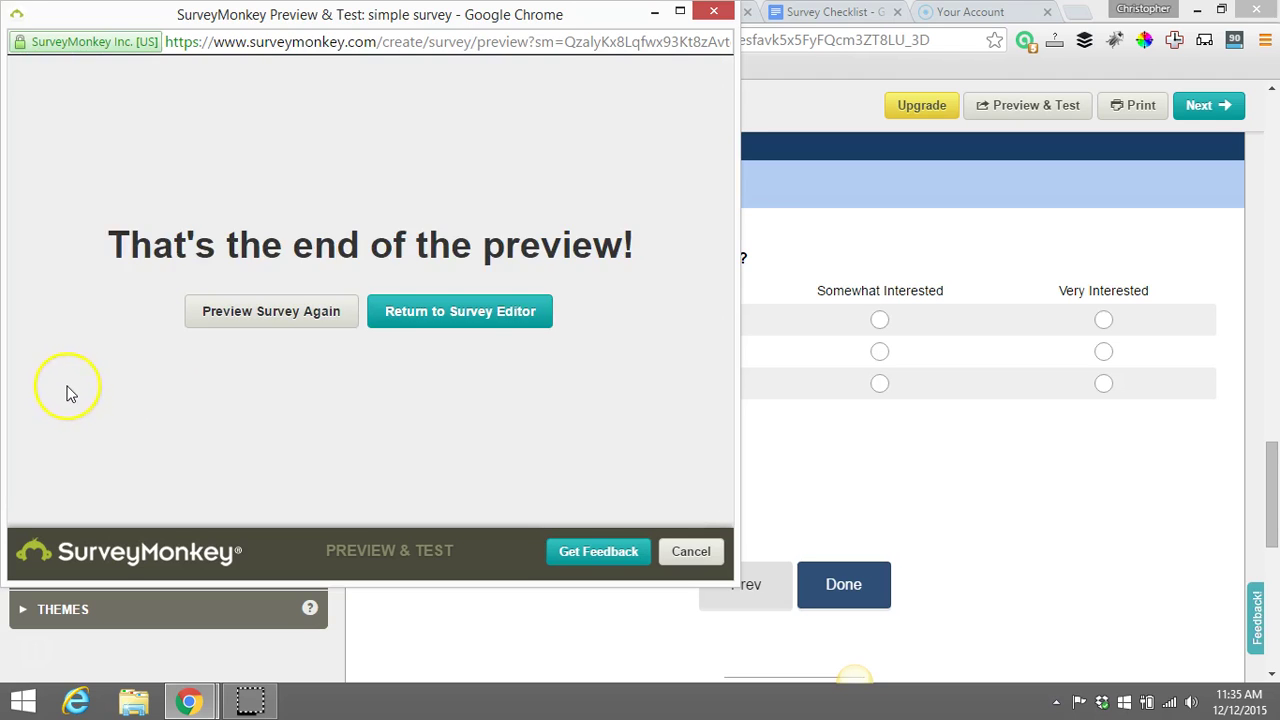
Close the survey preview window to return to the 'simple survey' editor.
{"action": "left_click", "coordinate": [714, 11]}
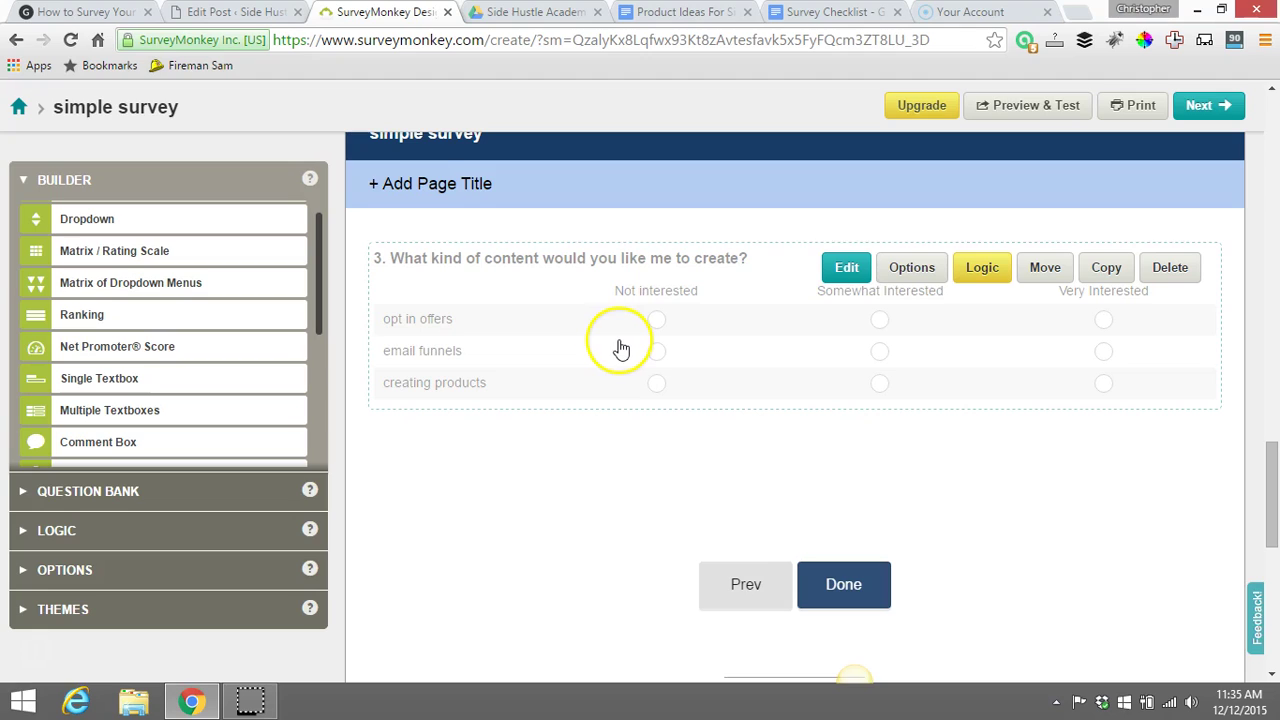